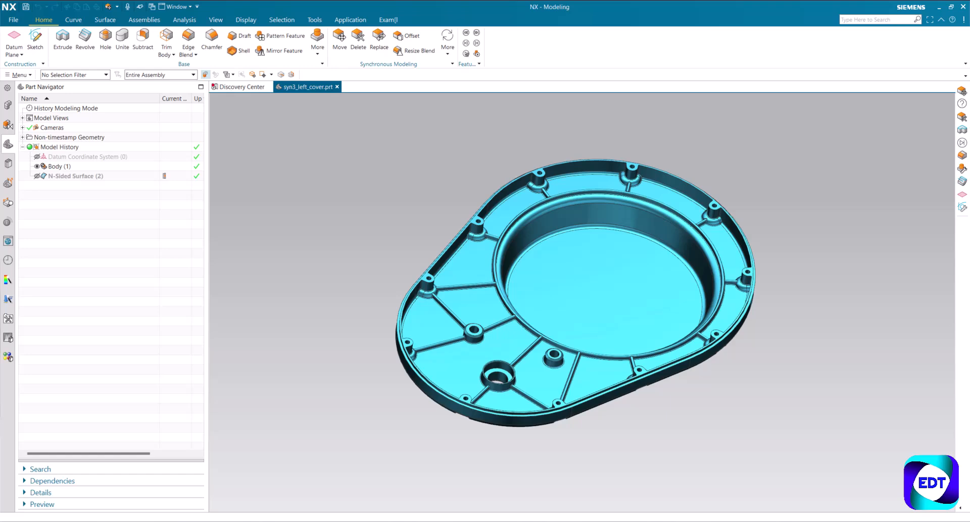
- Highlight Body (1) of the cover and inspect its interior bosses and ribs around the circular pocket
{"action": "left_click", "coordinate": [73, 168]}
{"action": "middle_click_drag", "start_coordinate": [480, 245], "coordinate": [455, 217]}
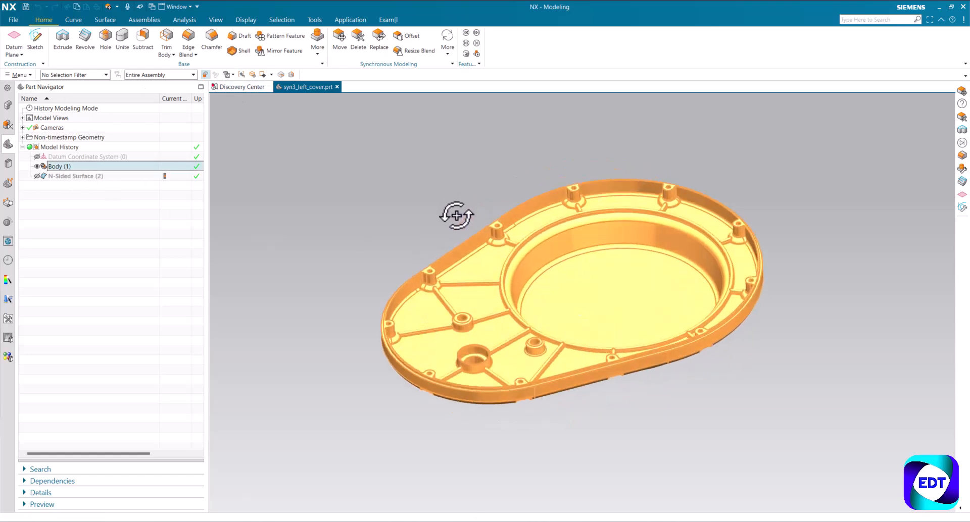
{"action": "key", "text": "Escape"}
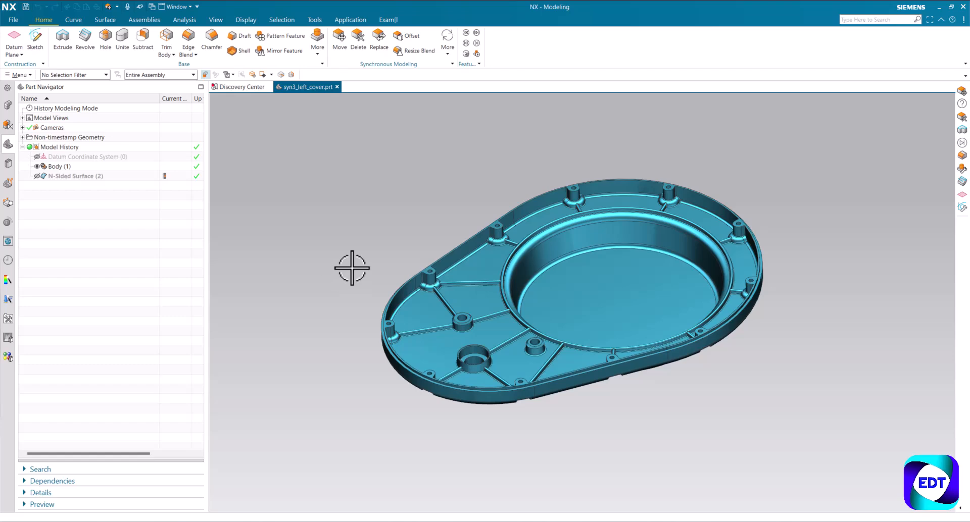
{"action": "middle_click_drag", "start_coordinate": [585, 320], "coordinate": [585, 336]}
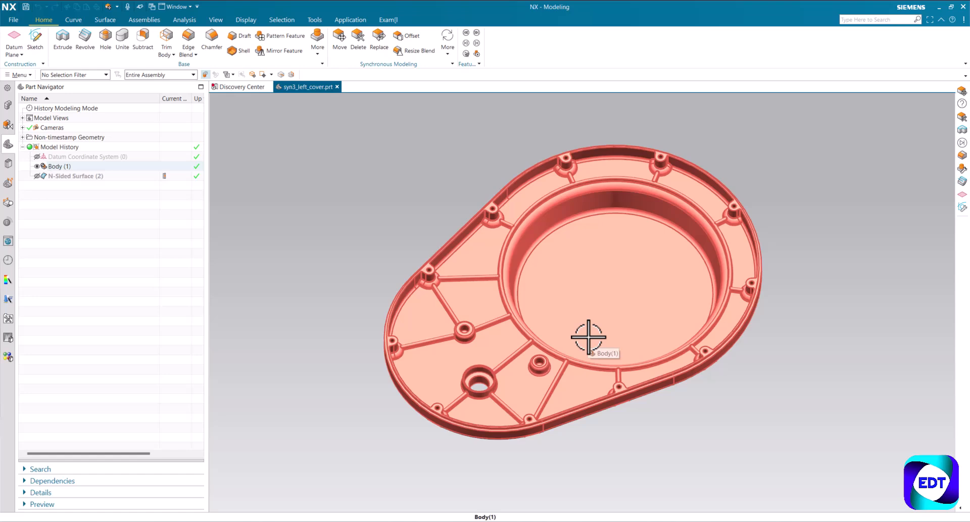
{"action": "scroll", "coordinate": [556, 374], "scroll_direction": "up", "scroll_amount": 5}
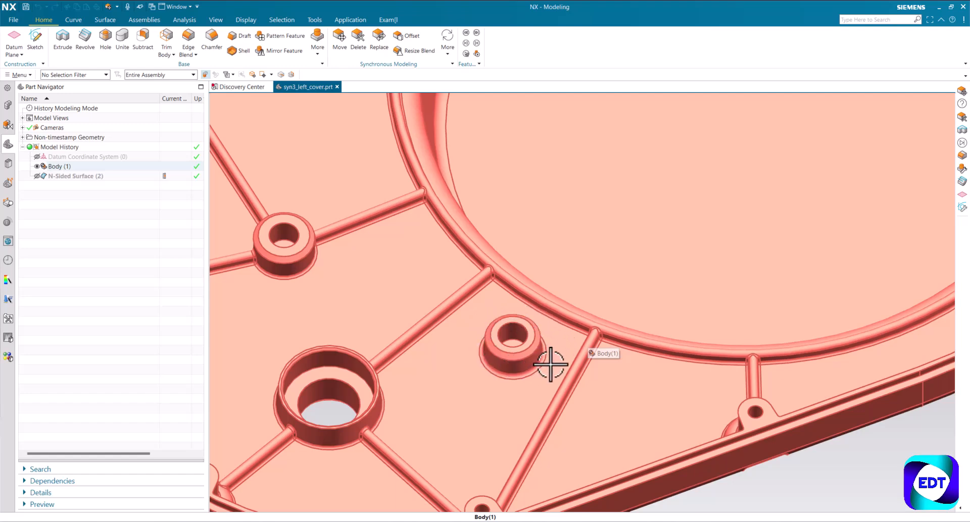
{"action": "middle_click_drag", "start_coordinate": [550, 366], "coordinate": [553, 364]}
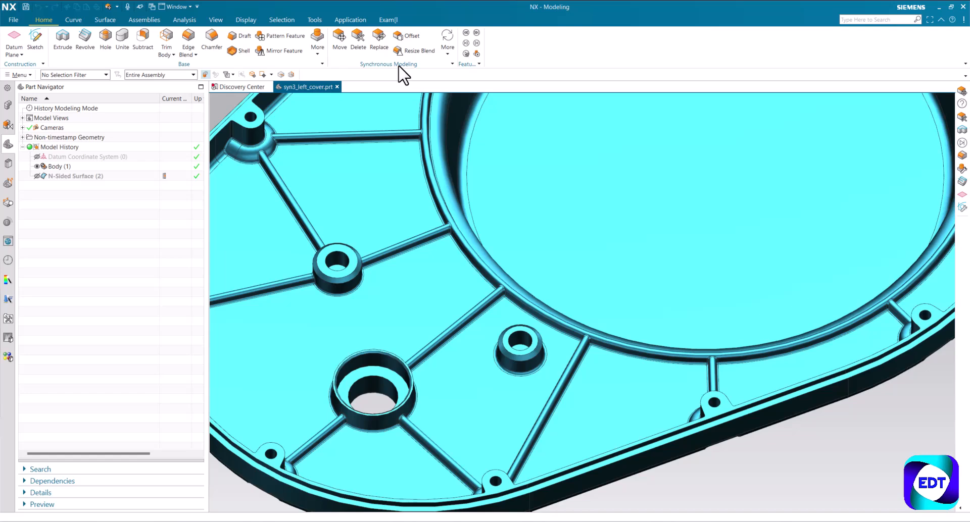
- Start Move Face with its settings reset to defaults and set the face selection rule to Boss or Pocket Faces
{"action": "left_click", "coordinate": [344, 49]}
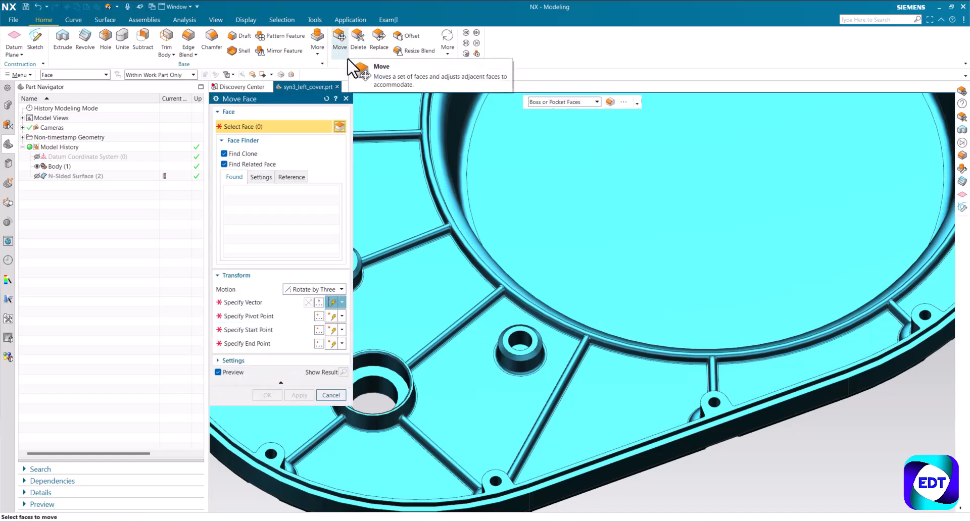
{"action": "left_click", "coordinate": [325, 100]}
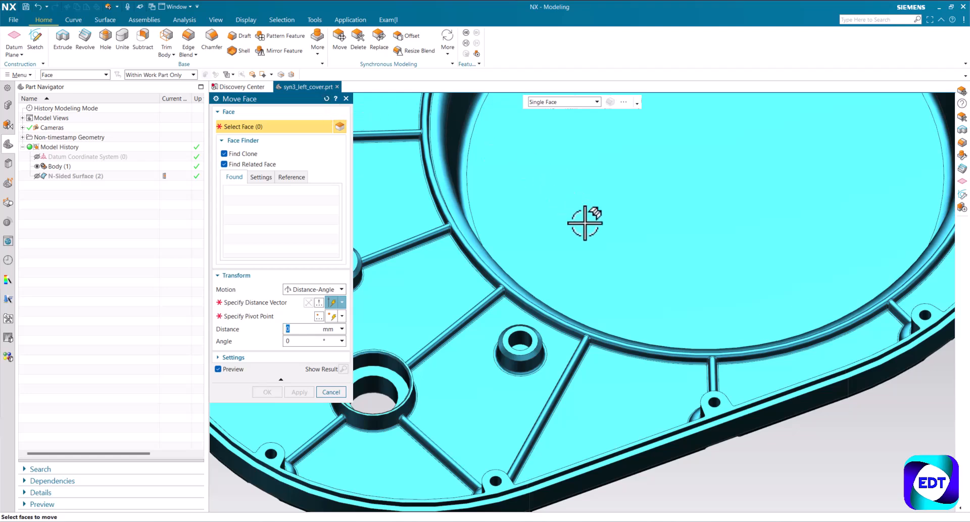
{"action": "middle_click_drag", "start_coordinate": [580, 221], "coordinate": [577, 290]}
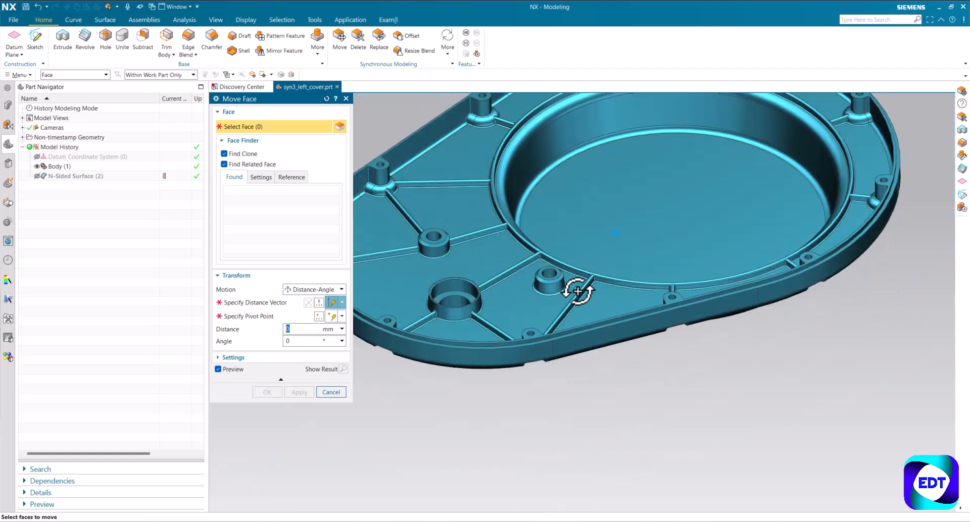
{"action": "scroll", "coordinate": [578, 290], "scroll_direction": "down", "scroll_amount": 3}
{"action": "scroll", "coordinate": [572, 229], "scroll_direction": "up", "scroll_amount": 2}
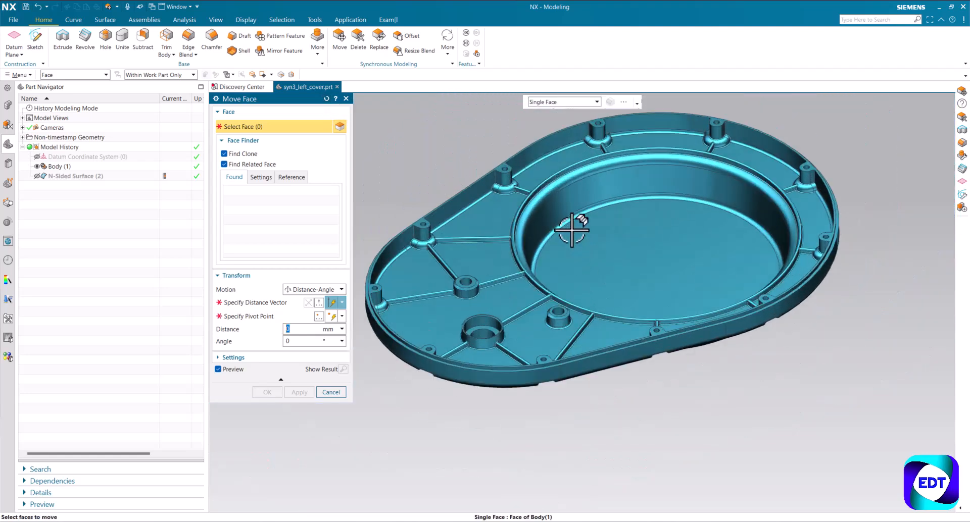
{"action": "left_click", "coordinate": [569, 112]}
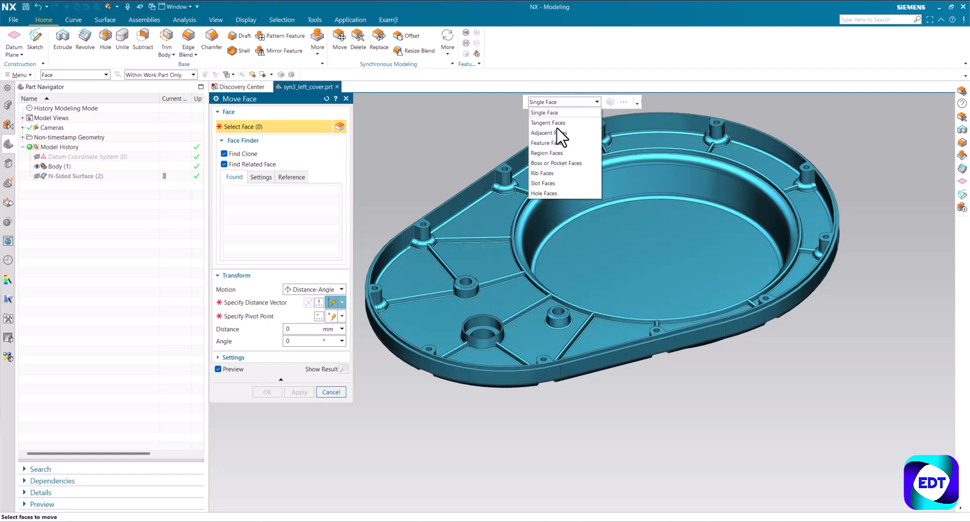
{"action": "left_click", "coordinate": [564, 165]}
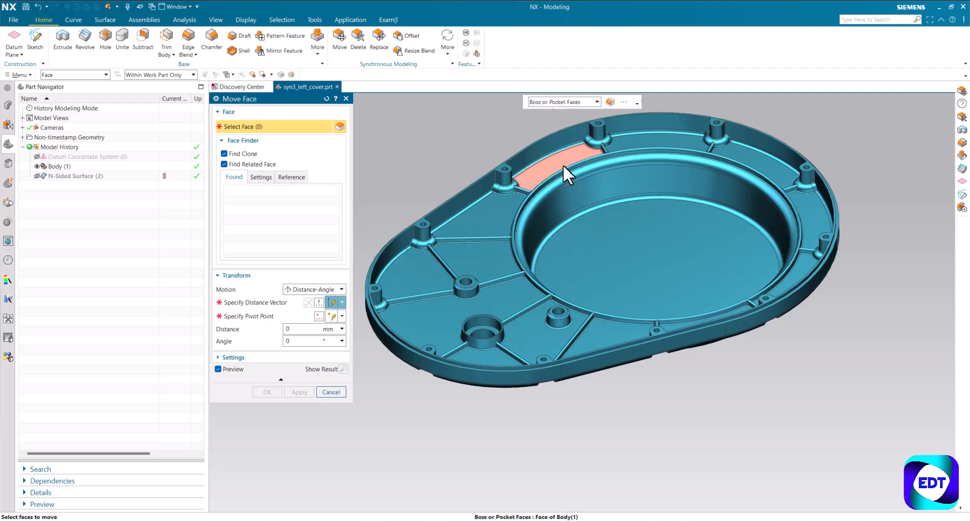
- Select the faces of the small free-standing boss between the two ribs beside the circular pocket as the faces to move
{"action": "scroll", "coordinate": [558, 316], "scroll_direction": "up", "scroll_amount": 5}
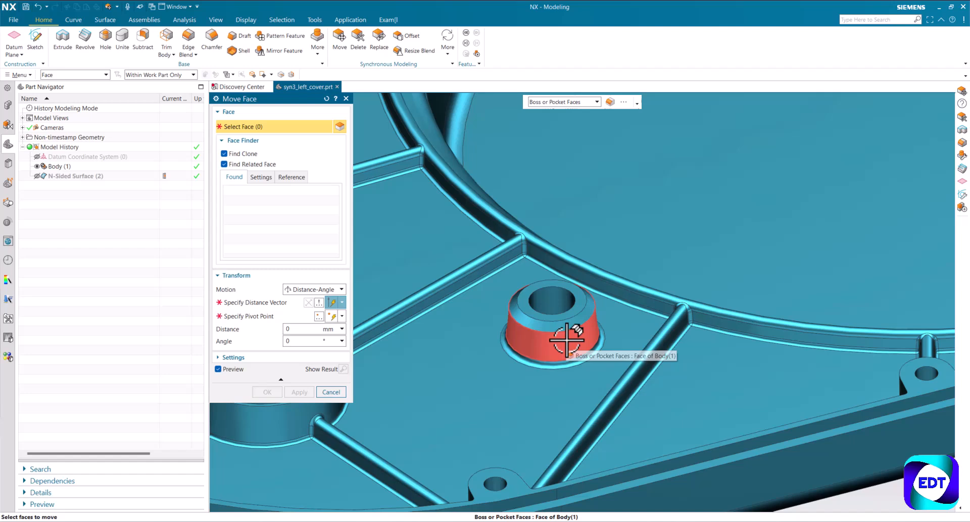
{"action": "left_click", "coordinate": [567, 340]}
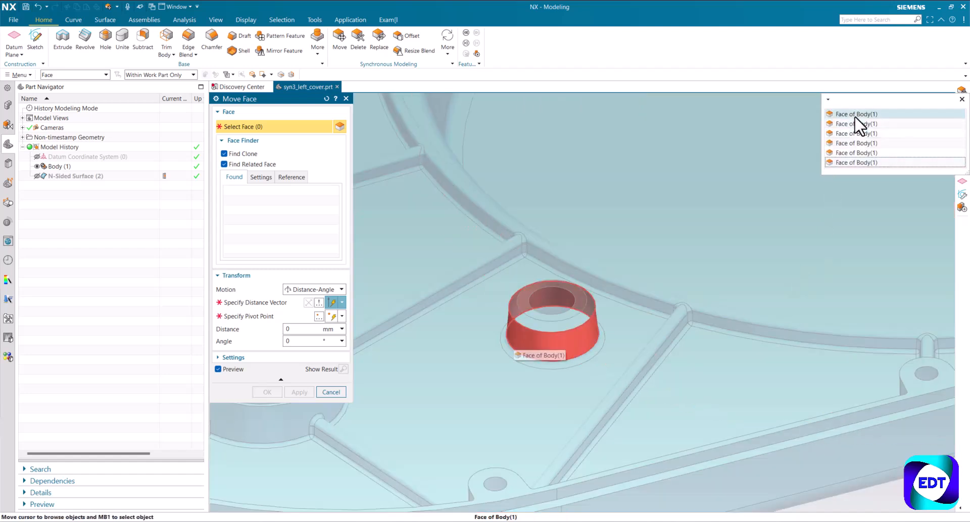
{"action": "left_click", "coordinate": [856, 114]}
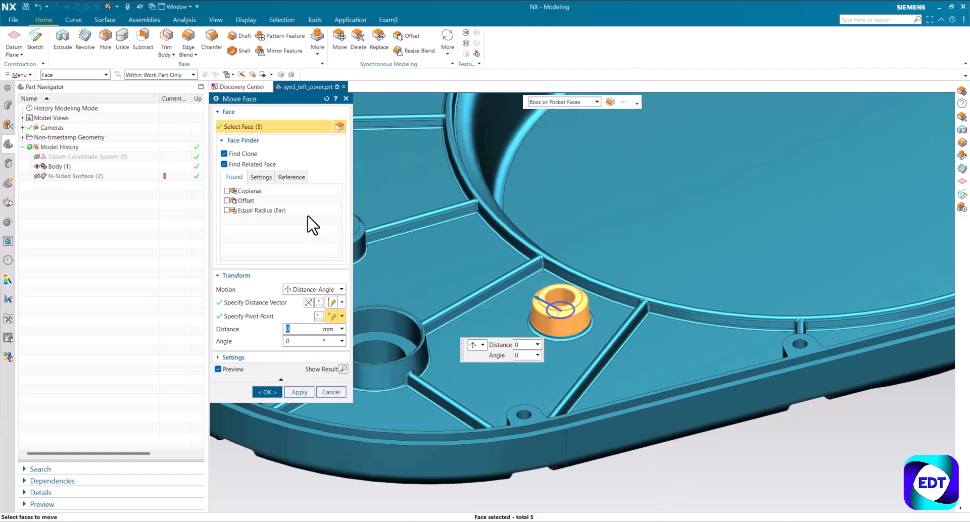
{"action": "scroll", "coordinate": [613, 322], "scroll_direction": "down", "scroll_amount": 3}
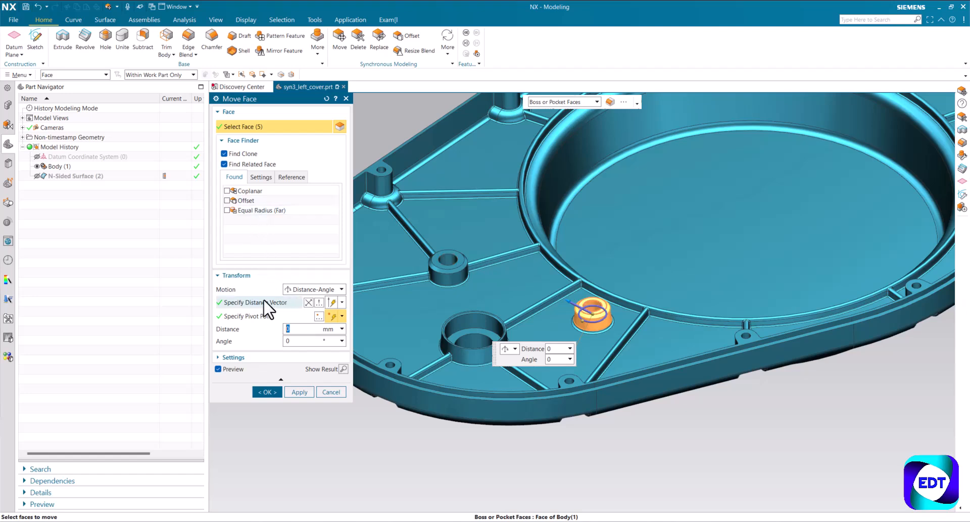
- Move the selected boss 8 mm along a vector pointing toward the circular pocket's wall, using Distance-Angle motion
{"action": "left_click", "coordinate": [286, 290]}
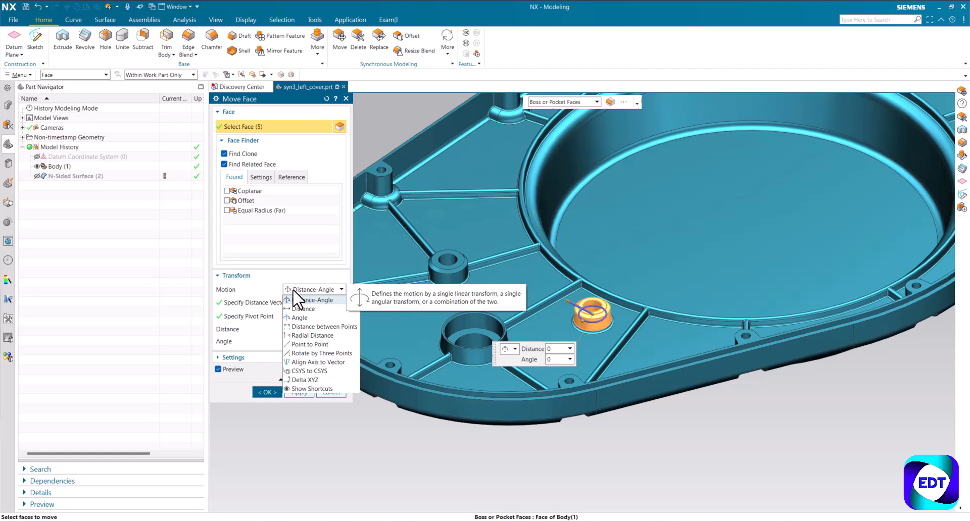
{"action": "left_click", "coordinate": [294, 292]}
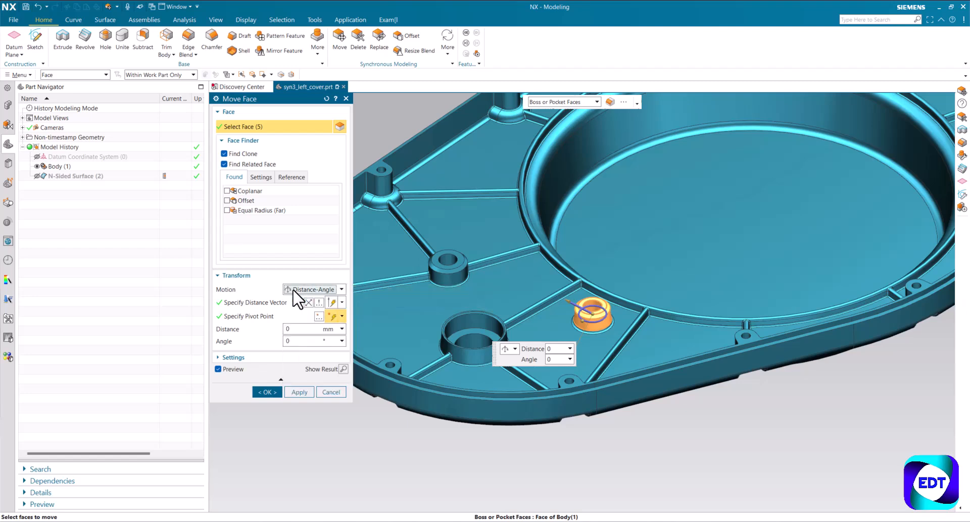
{"action": "left_click", "coordinate": [263, 306]}
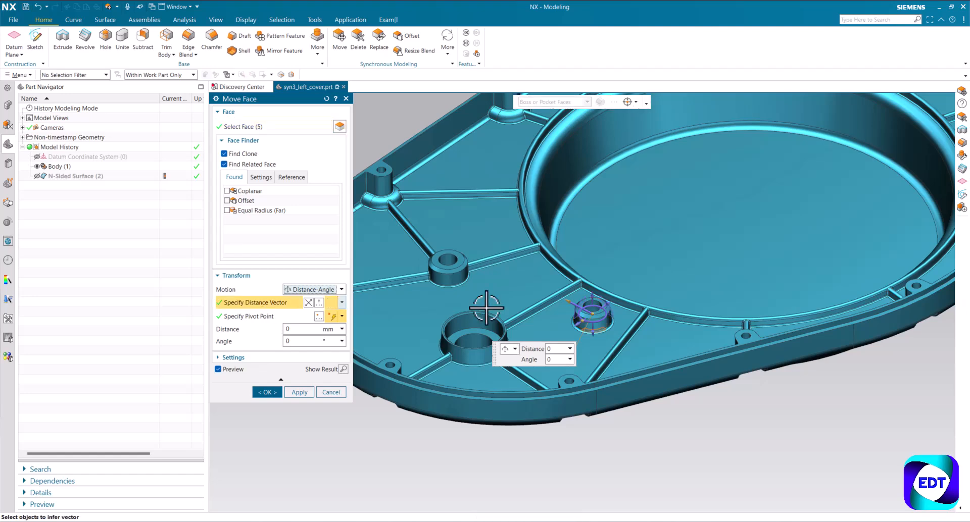
{"action": "scroll", "coordinate": [633, 288], "scroll_direction": "up", "scroll_amount": 4}
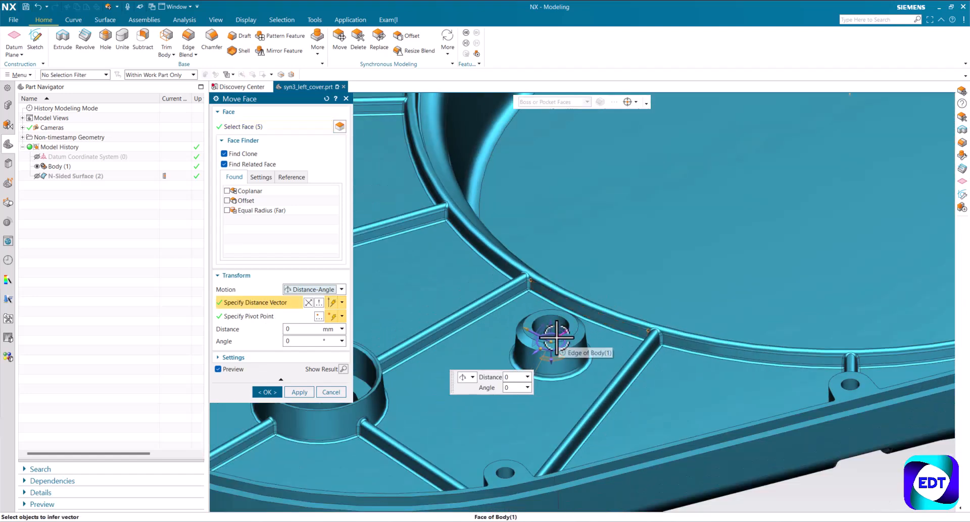
{"action": "scroll", "coordinate": [559, 332], "scroll_direction": "up", "scroll_amount": 2}
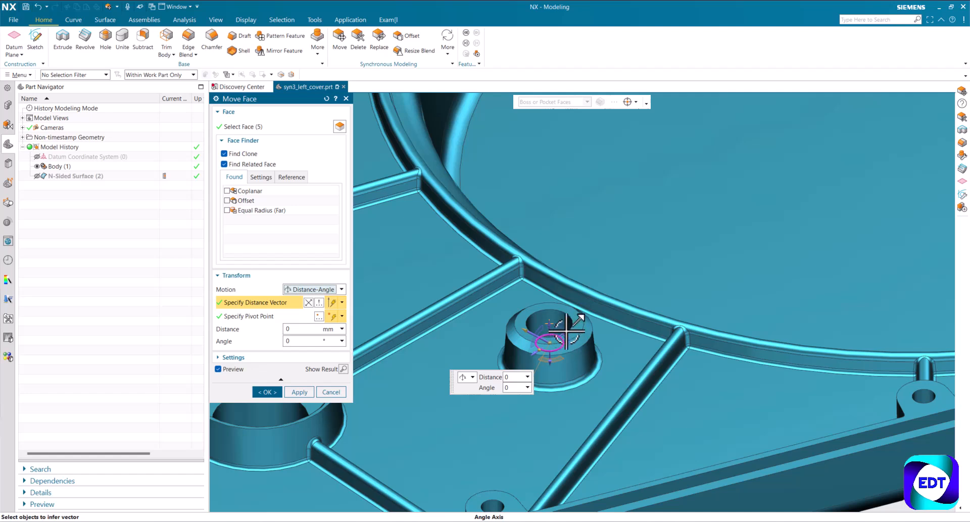
{"action": "scroll", "coordinate": [562, 338], "scroll_direction": "up", "scroll_amount": 2}
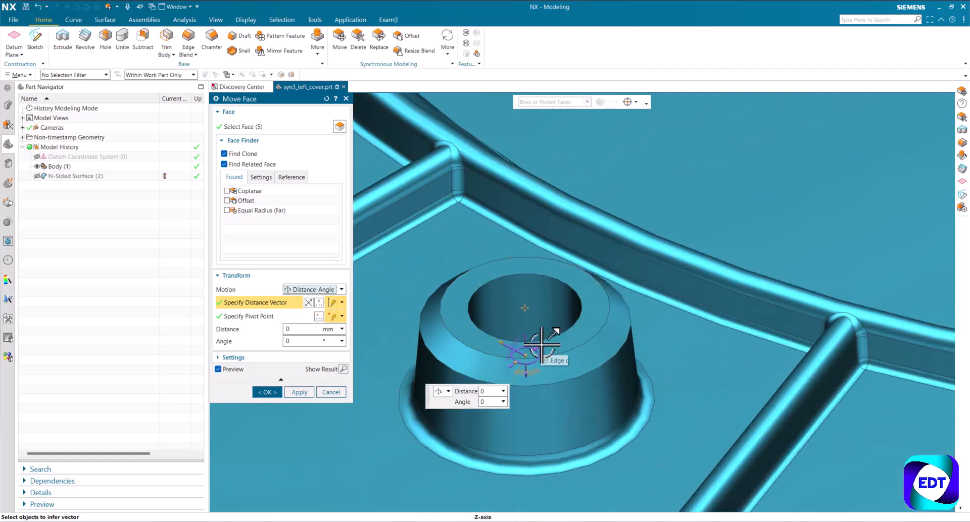
{"action": "middle_click", "coordinate": [667, 325]}
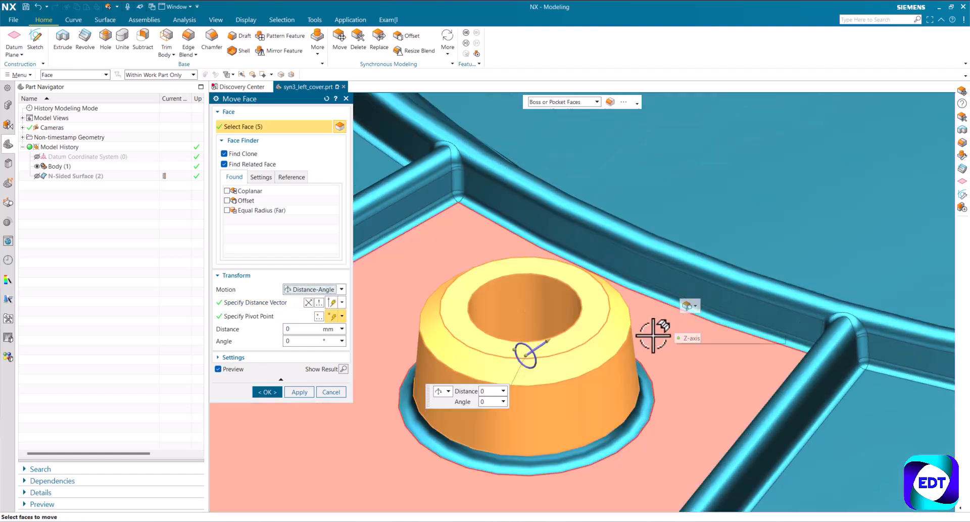
{"action": "scroll", "coordinate": [627, 247], "scroll_direction": "down", "scroll_amount": 2}
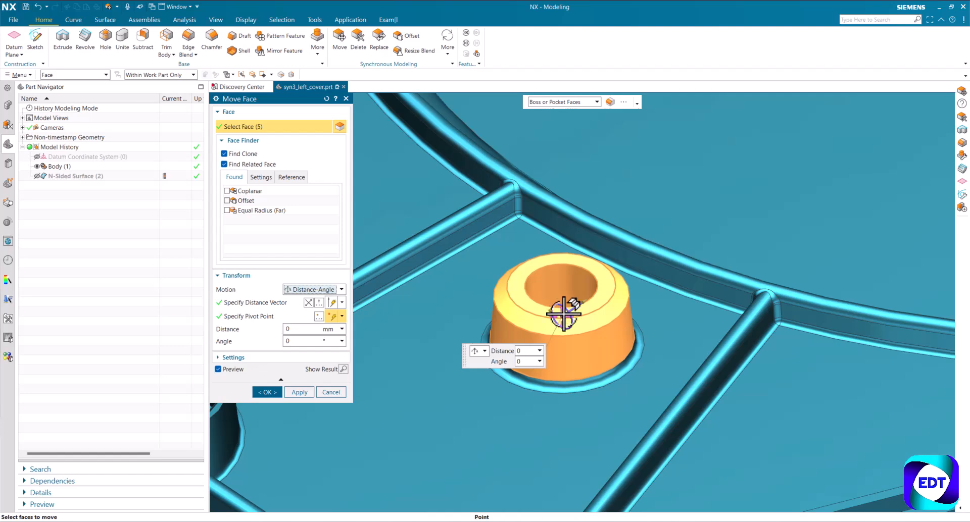
{"action": "left_click", "coordinate": [305, 329]}
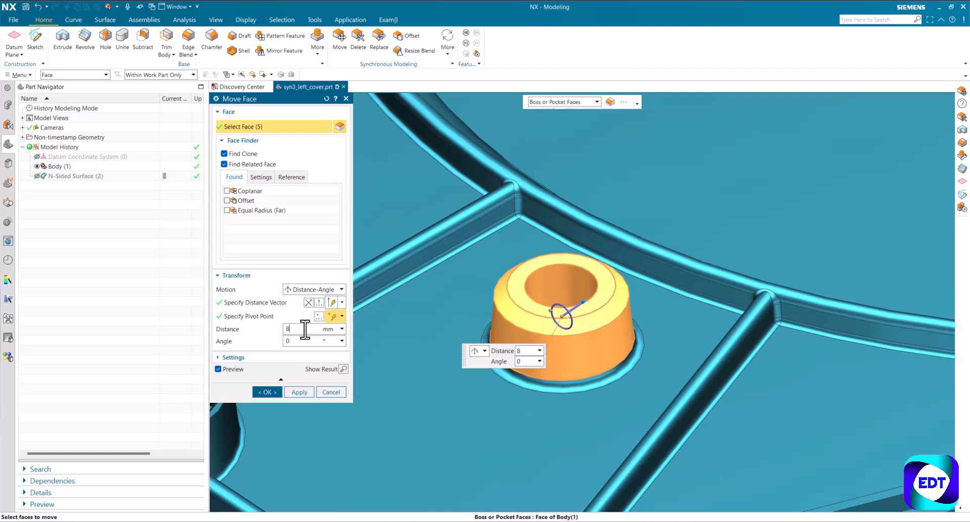
{"action": "left_click", "coordinate": [300, 388]}
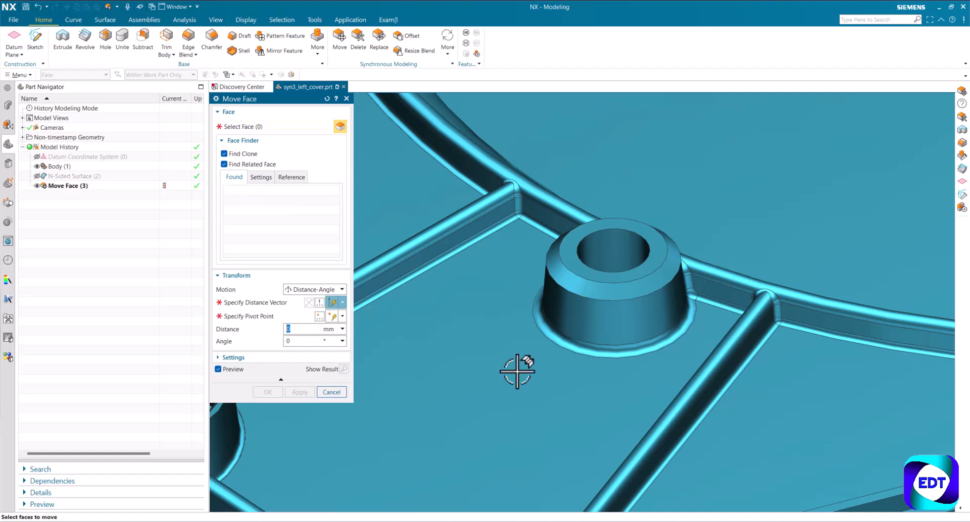
- Examine the blend between the moved boss and the circular pocket's wall up close, and leave Move Face
{"action": "scroll", "coordinate": [725, 279], "scroll_direction": "up", "scroll_amount": 2}
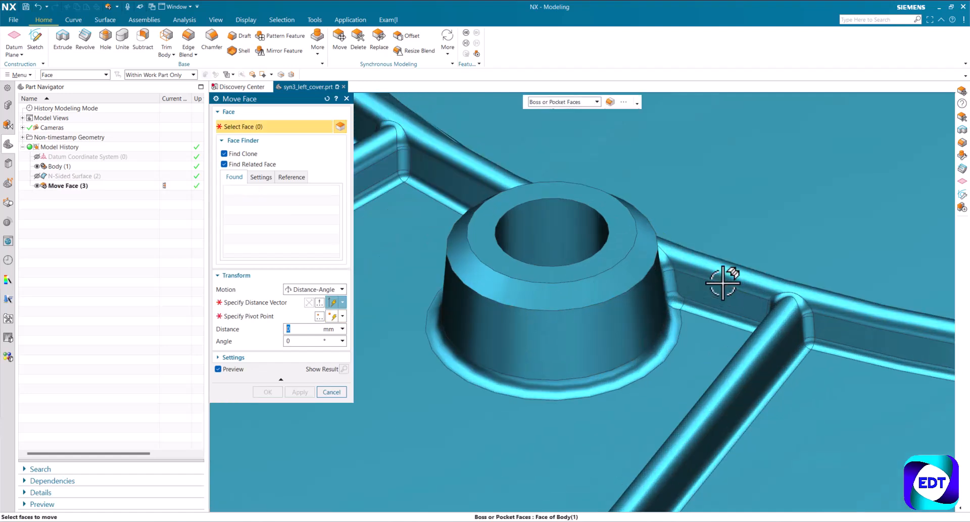
{"action": "scroll", "coordinate": [722, 283], "scroll_direction": "up", "scroll_amount": 1}
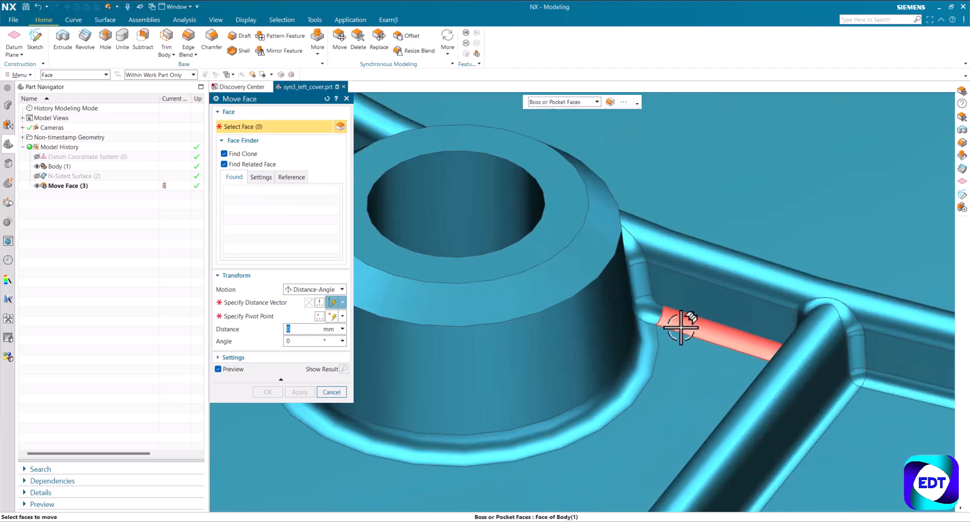
{"action": "scroll", "coordinate": [678, 325], "scroll_direction": "down", "scroll_amount": 2}
{"action": "mouse_move", "coordinate": [656, 321]}
{"action": "middle_mouse_down"}
{"action": "mouse_move", "coordinate": [620, 321]}
{"action": "mouse_move", "coordinate": [644, 323]}
{"action": "middle_mouse_up"}
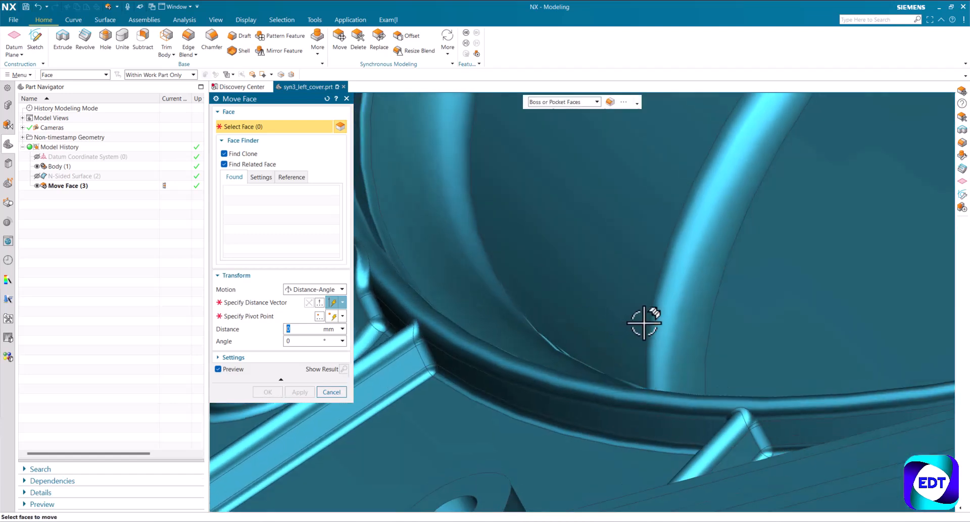
{"action": "scroll", "coordinate": [644, 324], "scroll_direction": "down", "scroll_amount": 4}
{"action": "middle_click_drag", "start_coordinate": [459, 316], "coordinate": [515, 269]}
{"action": "scroll", "coordinate": [516, 271], "scroll_direction": "up", "scroll_amount": 4}
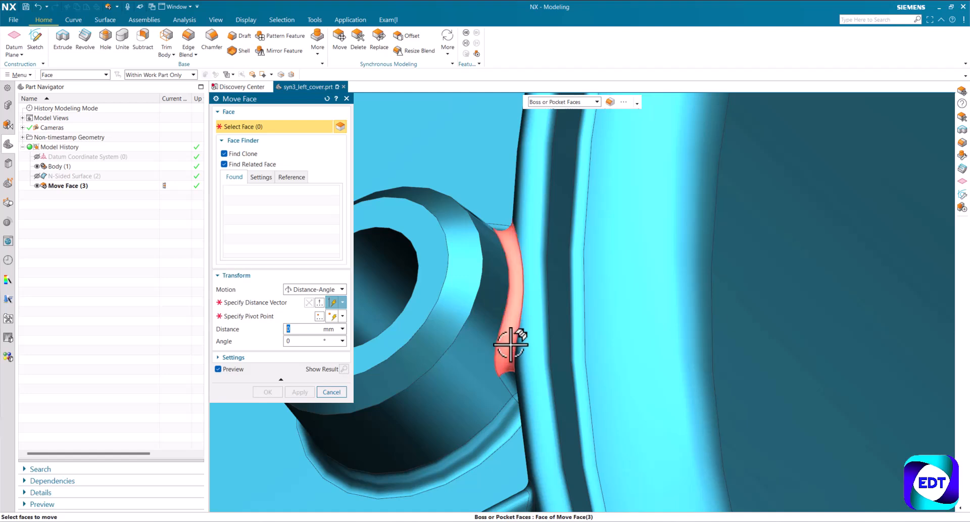
{"action": "left_click", "coordinate": [333, 391]}
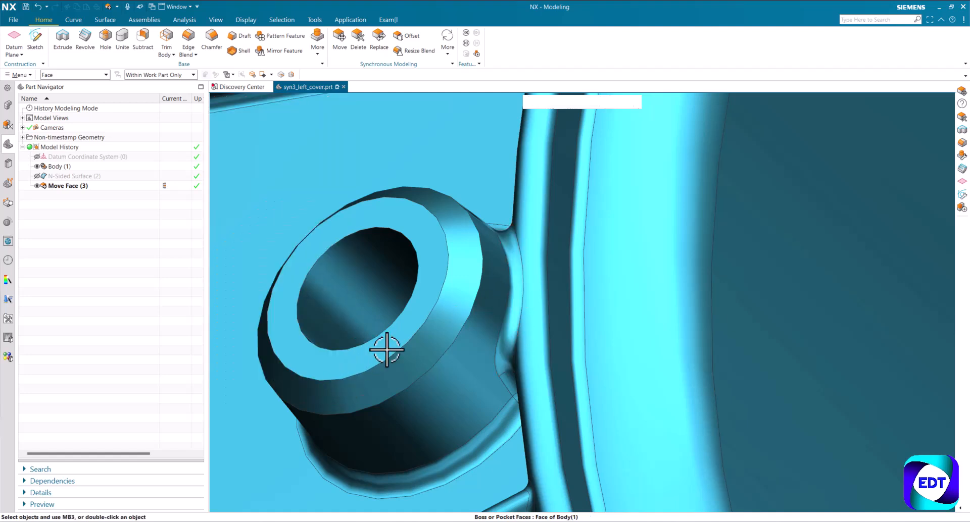
- Inspect the moved boss within the cover, and examine the large stepped boss and its adjoining ribs
{"action": "scroll", "coordinate": [481, 290], "scroll_direction": "down", "scroll_amount": 4}
{"action": "middle_click_drag", "start_coordinate": [461, 316], "coordinate": [493, 296]}
{"action": "scroll", "coordinate": [550, 272], "scroll_direction": "down", "scroll_amount": 2}
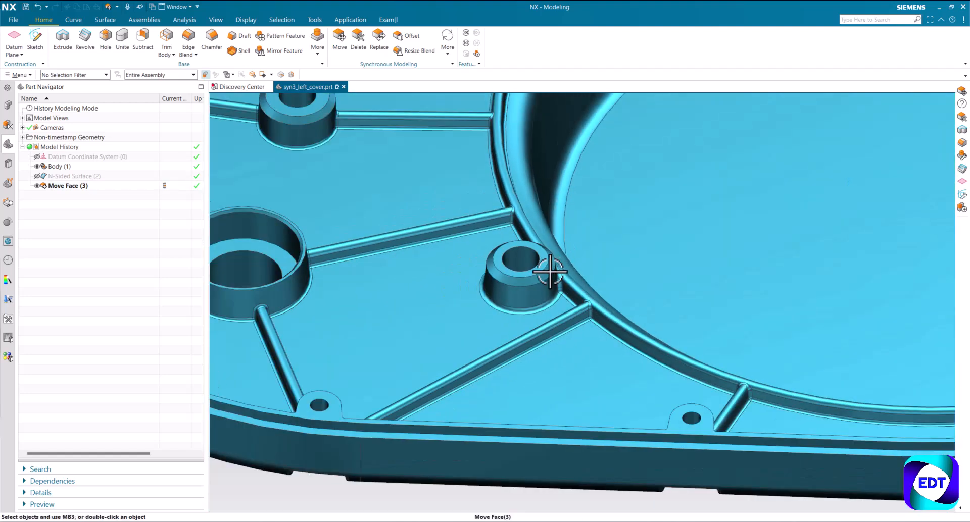
{"action": "middle_click_drag", "start_coordinate": [550, 272], "coordinate": [517, 292]}
{"action": "scroll", "coordinate": [496, 320], "scroll_direction": "down", "scroll_amount": 3}
{"action": "scroll", "coordinate": [528, 332], "scroll_direction": "up", "scroll_amount": 2}
{"action": "scroll", "coordinate": [518, 292], "scroll_direction": "down", "scroll_amount": 2}
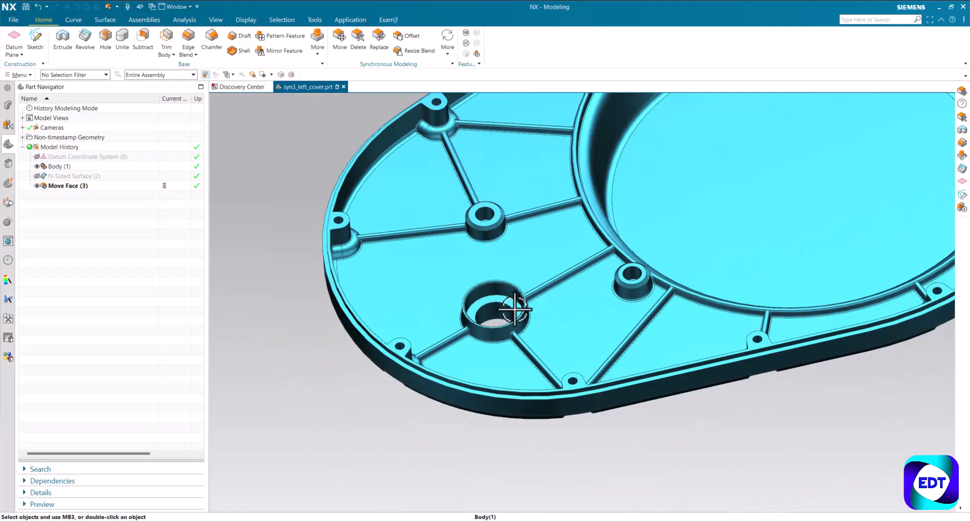
{"action": "scroll", "coordinate": [515, 309], "scroll_direction": "up", "scroll_amount": 2}
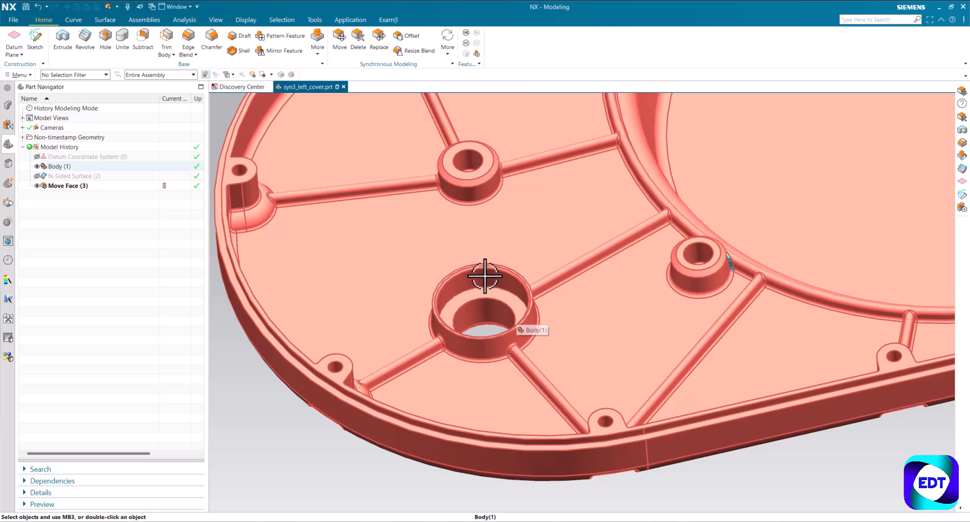
{"action": "scroll", "coordinate": [498, 325], "scroll_direction": "down", "scroll_amount": 2}
{"action": "scroll", "coordinate": [502, 329], "scroll_direction": "up", "scroll_amount": 3}
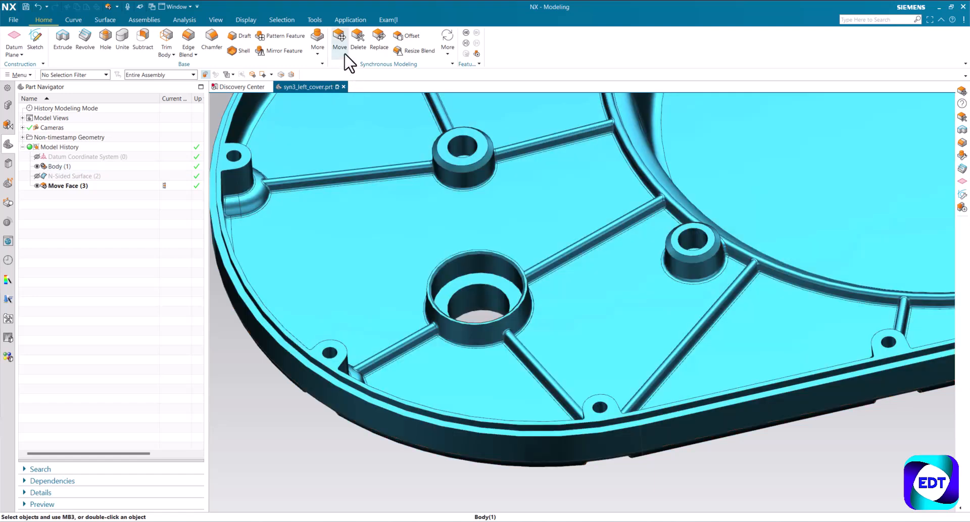
- Start Move Face with default settings and use the Rib Faces rule to select the rib running from the large stepped boss to the rim
{"action": "left_click", "coordinate": [340, 37]}
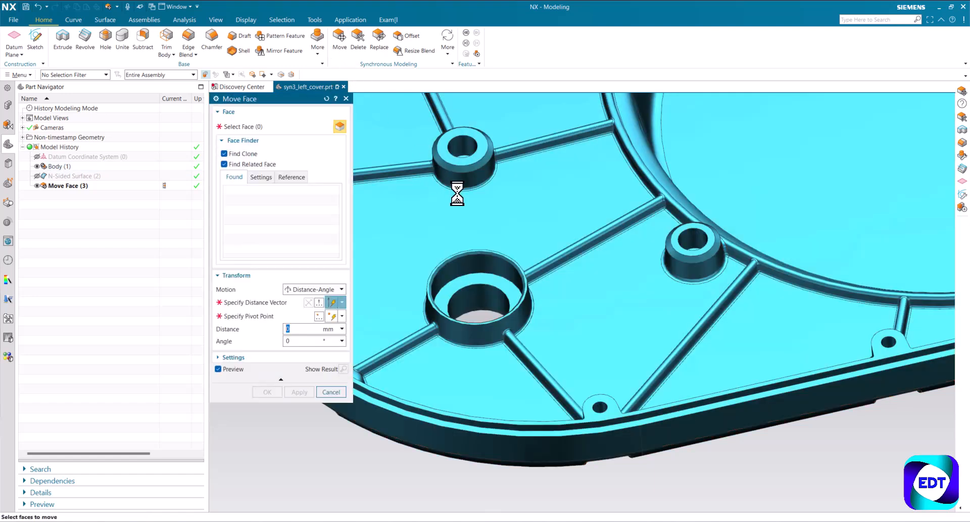
{"action": "left_click", "coordinate": [327, 98]}
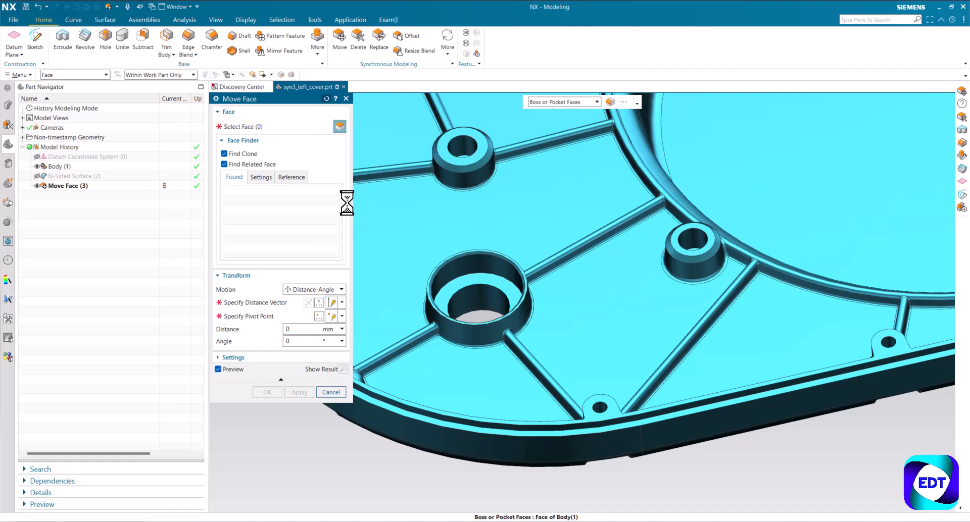
{"action": "scroll", "coordinate": [547, 234], "scroll_direction": "down", "scroll_amount": 2}
{"action": "scroll", "coordinate": [500, 333], "scroll_direction": "up", "scroll_amount": 4}
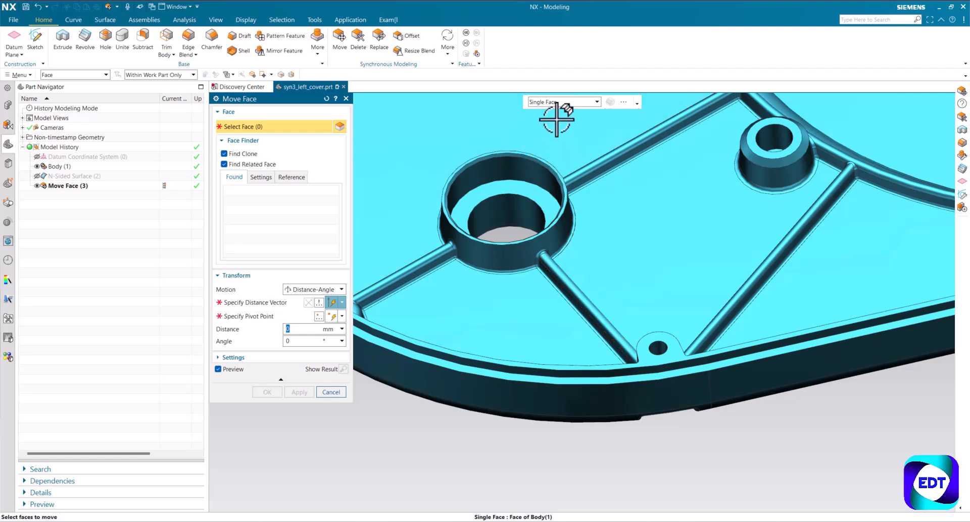
{"action": "left_click", "coordinate": [557, 103]}
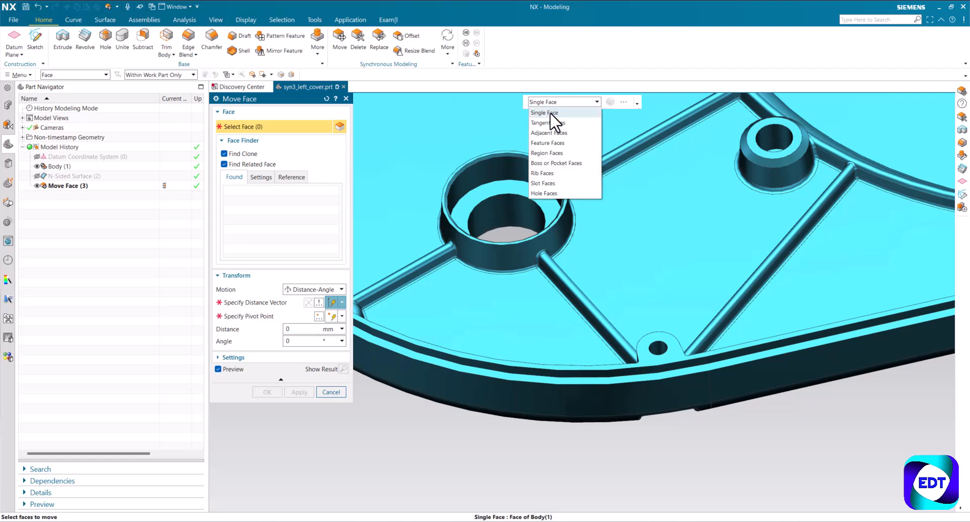
{"action": "left_click", "coordinate": [549, 175]}
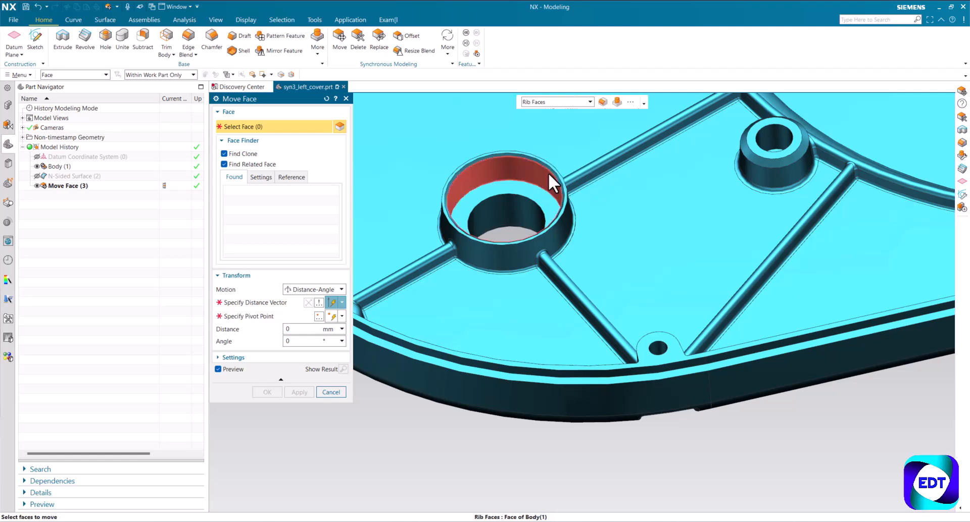
{"action": "scroll", "coordinate": [579, 291], "scroll_direction": "down", "scroll_amount": 5}
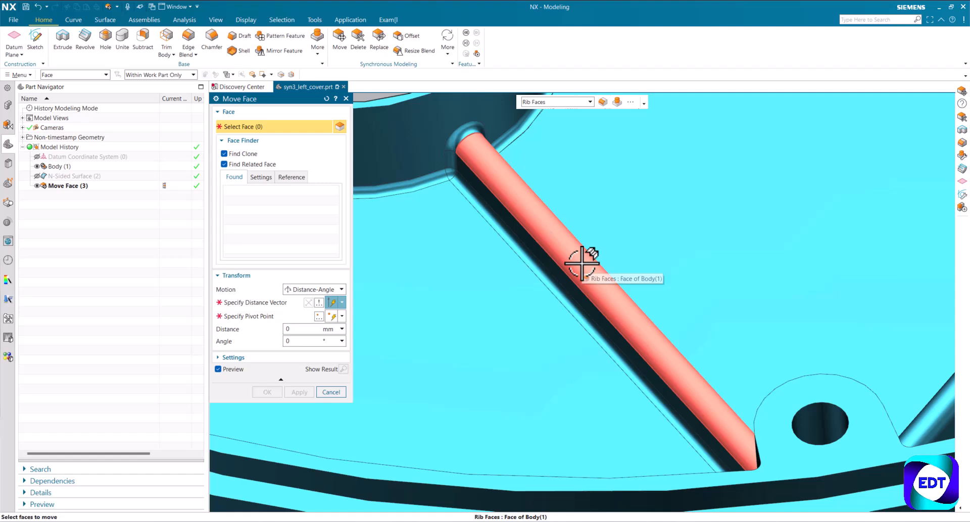
{"action": "left_click", "coordinate": [581, 268]}
{"action": "scroll", "coordinate": [555, 256], "scroll_direction": "down", "scroll_amount": 4}
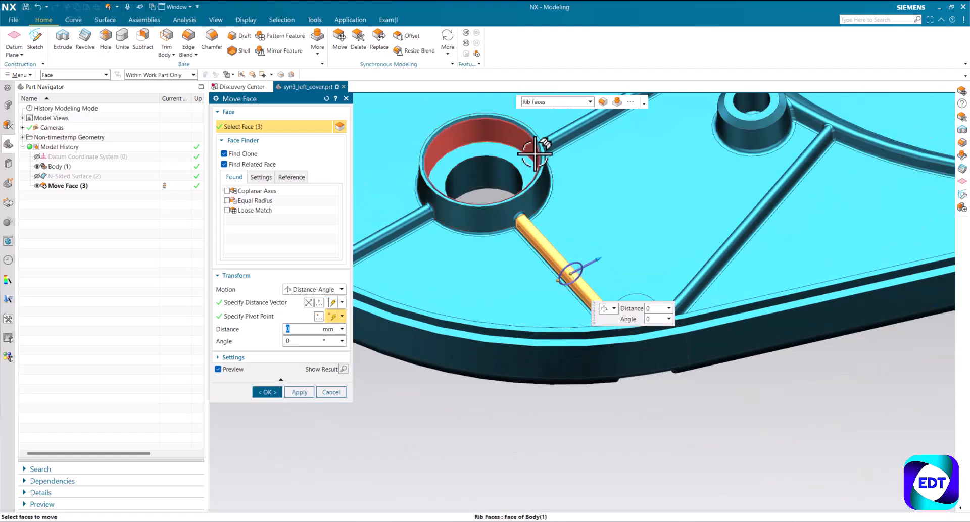
- Add the large stepped boss's rim wall faces to the selection with Rib Faces, and include its Coaxial (Far) faces
{"action": "scroll", "coordinate": [535, 154], "scroll_direction": "up", "scroll_amount": 7}
{"action": "left_click", "coordinate": [547, 243]}
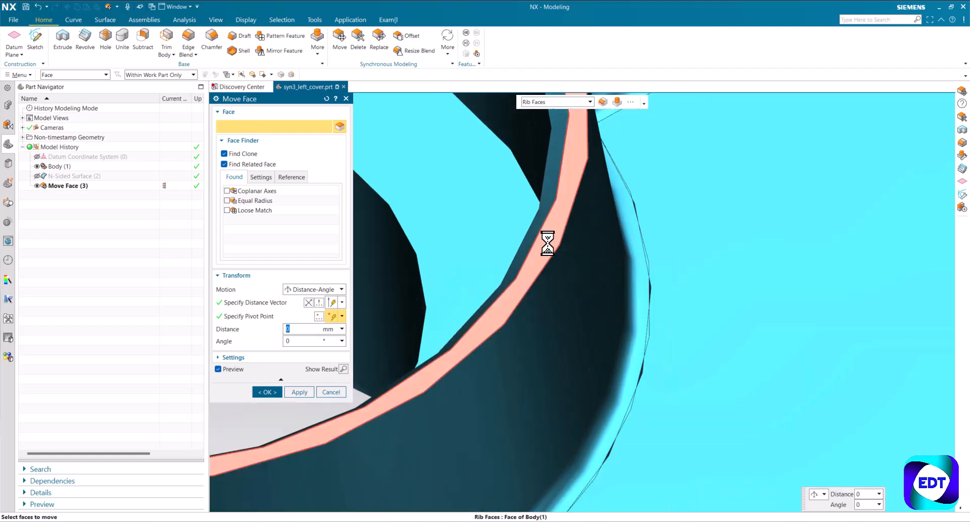
{"action": "scroll", "coordinate": [551, 245], "scroll_direction": "down", "scroll_amount": 5}
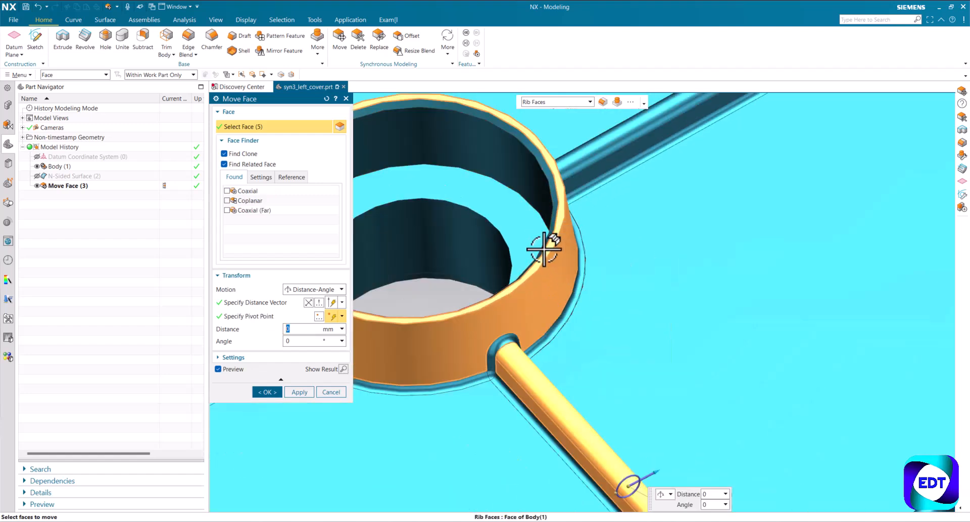
{"action": "scroll", "coordinate": [559, 280], "scroll_direction": "down", "scroll_amount": 3}
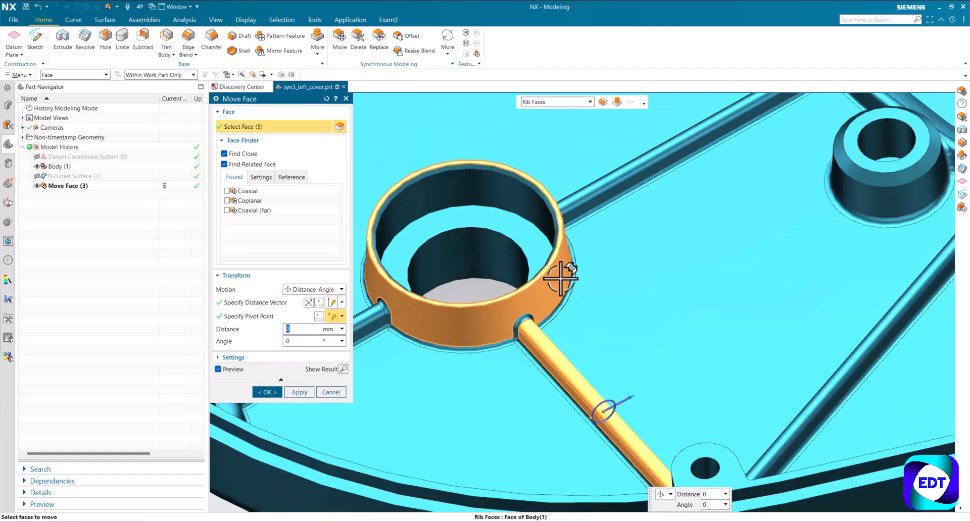
{"action": "left_click", "coordinate": [226, 210]}
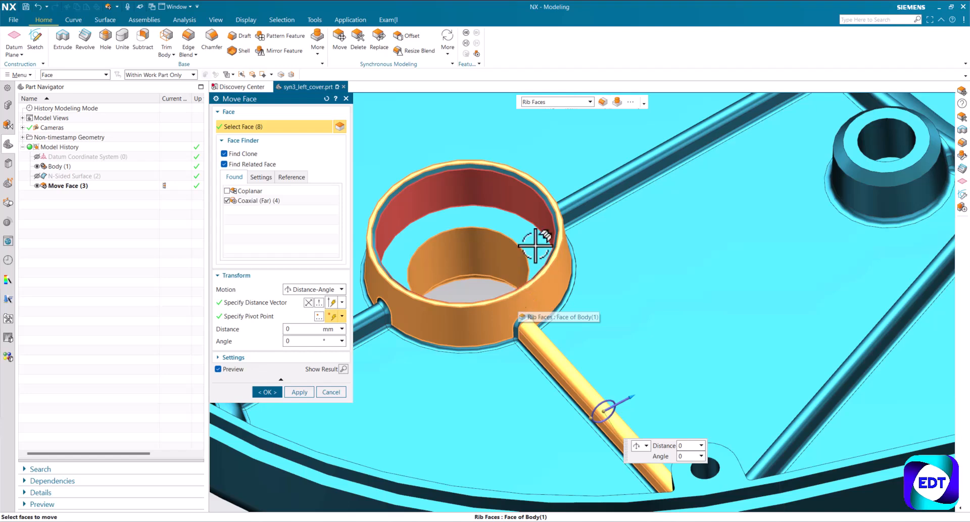
- Change the face rule to Boss or Pocket Faces and add the large boss's inner pocket faces to the selection
{"action": "left_click", "coordinate": [547, 103]}
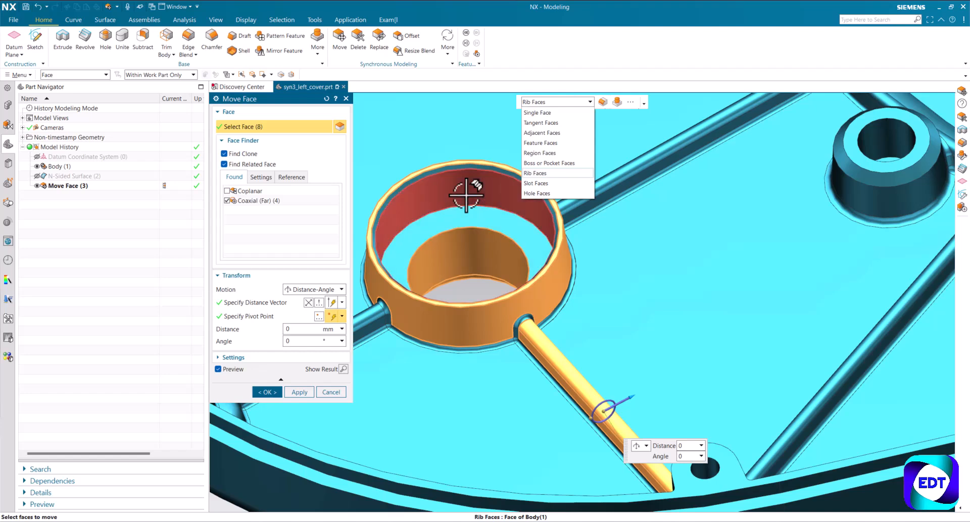
{"action": "scroll", "coordinate": [458, 319], "scroll_direction": "down", "scroll_amount": 5}
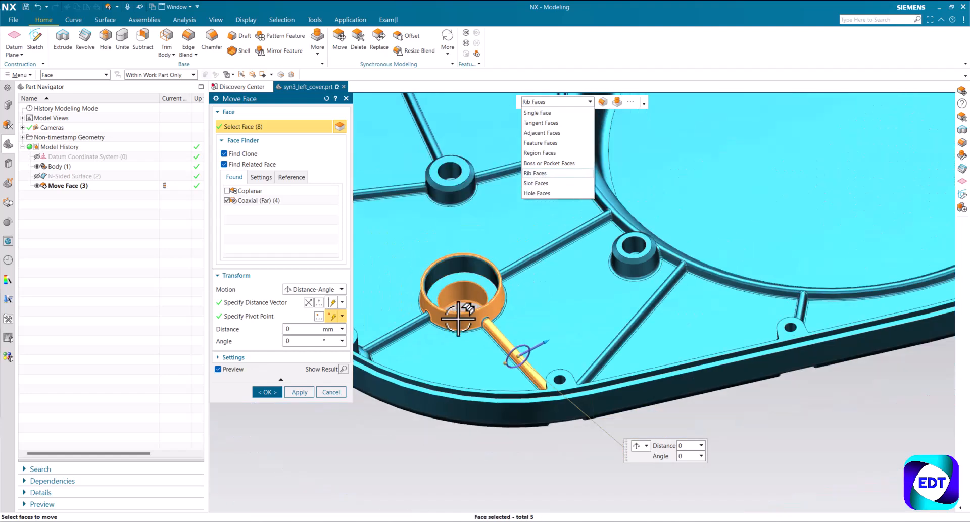
{"action": "middle_click_drag", "start_coordinate": [433, 480], "coordinate": [431, 461]}
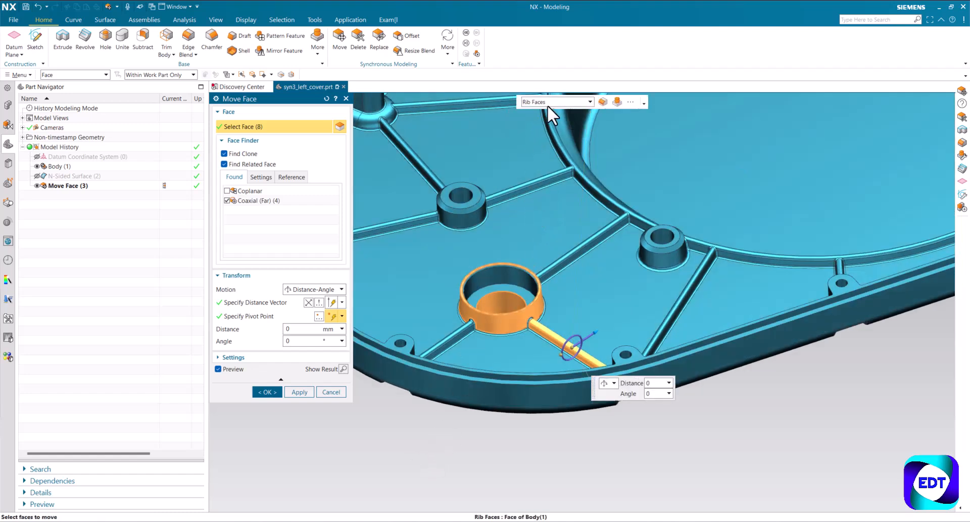
{"action": "left_click", "coordinate": [549, 103]}
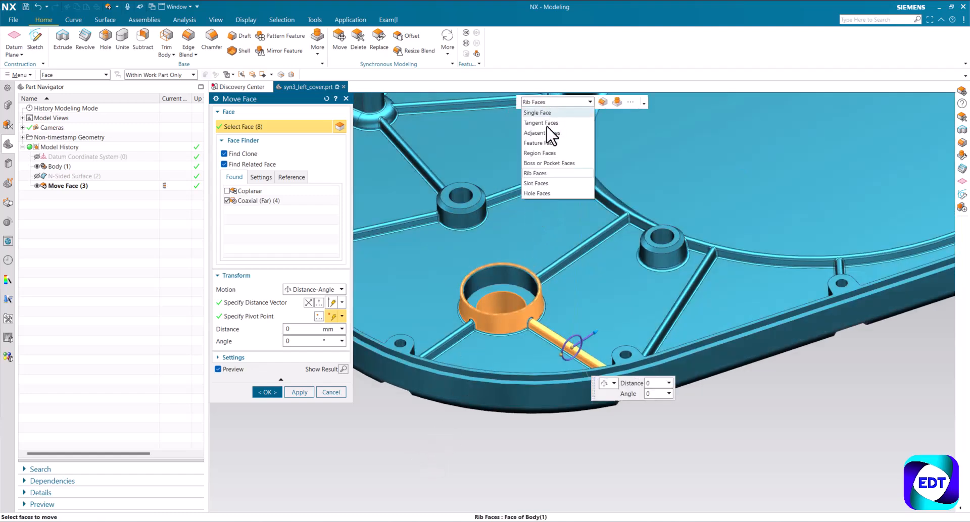
{"action": "left_click", "coordinate": [550, 163]}
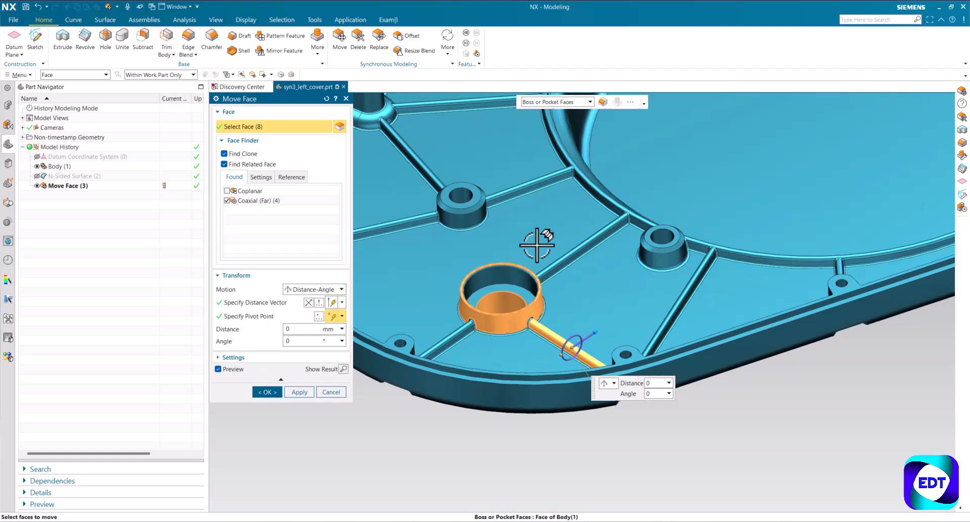
{"action": "left_click", "coordinate": [509, 277]}
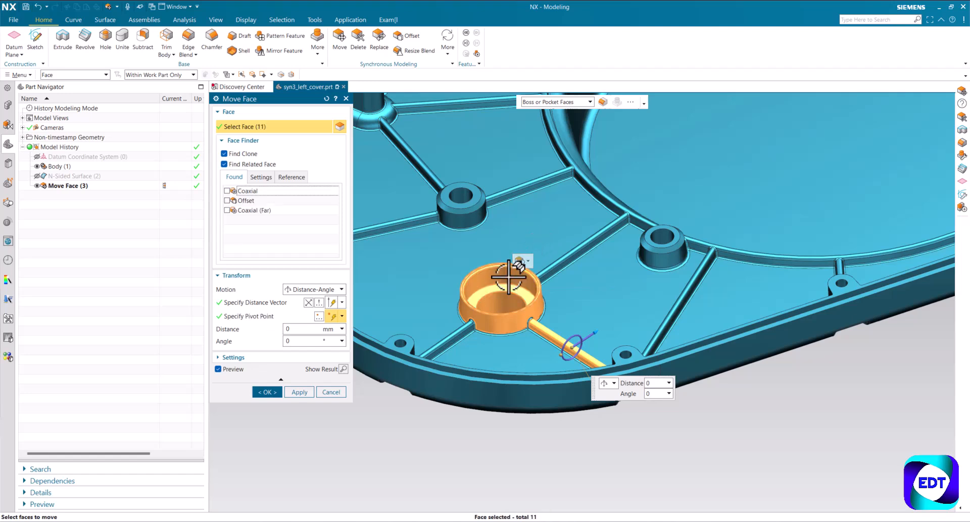
- Set the motion to Rotate by Three Points, with the downward axis as vector and the screw hole's centre beside the rib as pivot point
{"action": "middle_click_drag", "start_coordinate": [461, 409], "coordinate": [469, 429]}
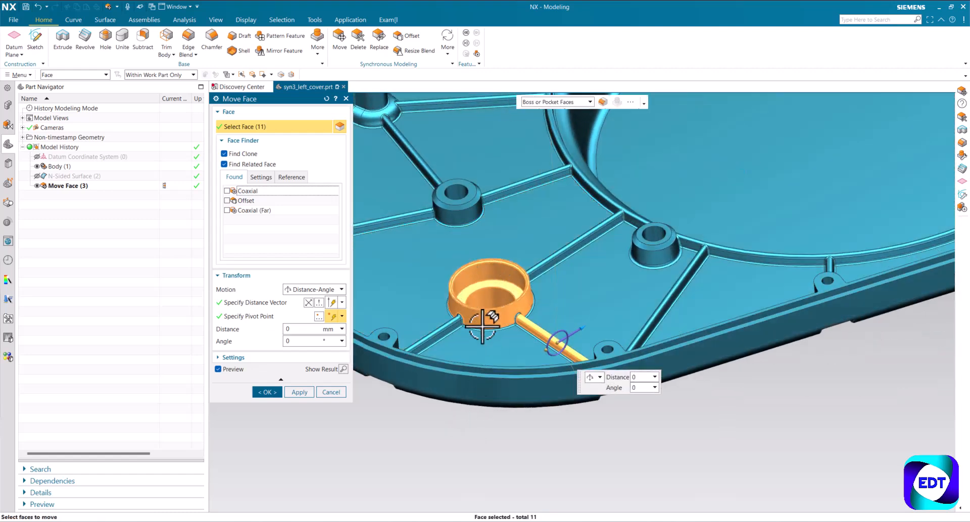
{"action": "scroll", "coordinate": [556, 324], "scroll_direction": "up", "scroll_amount": 1}
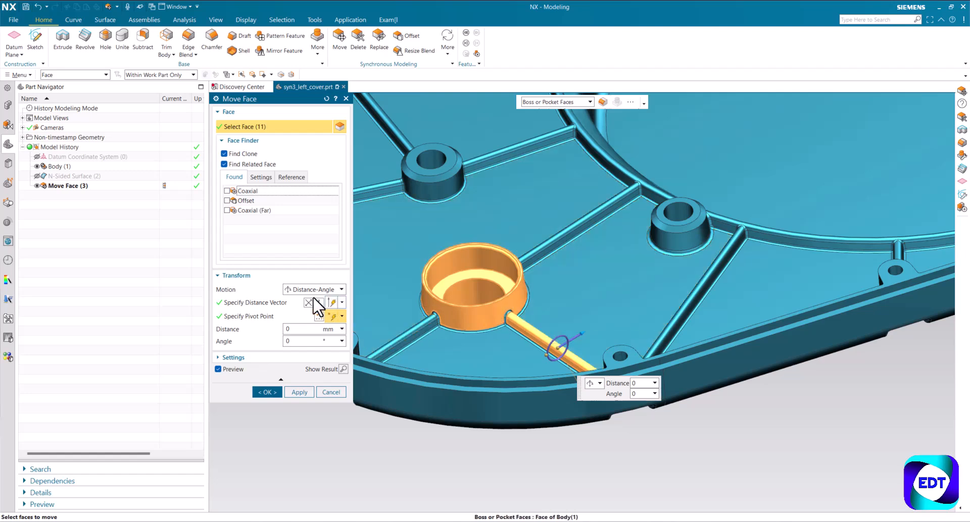
{"action": "left_click", "coordinate": [286, 290]}
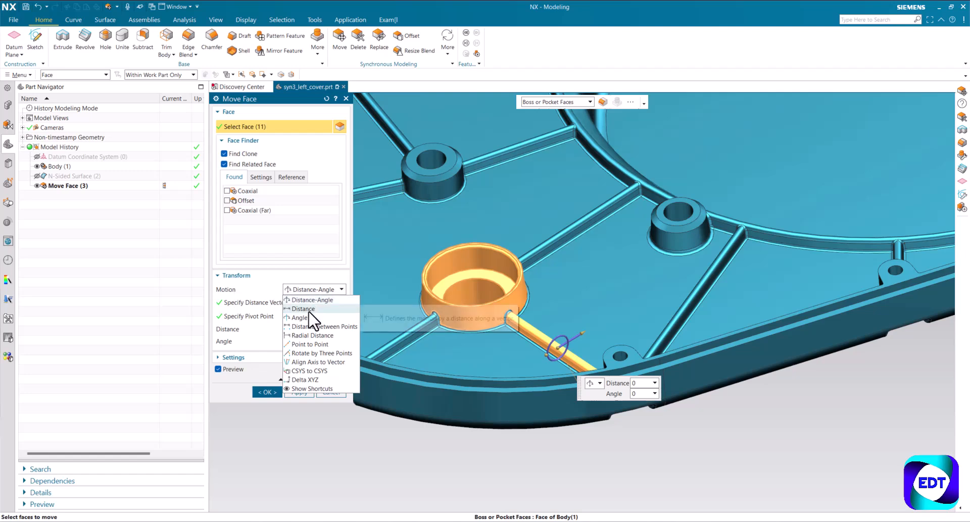
{"action": "left_click", "coordinate": [318, 354]}
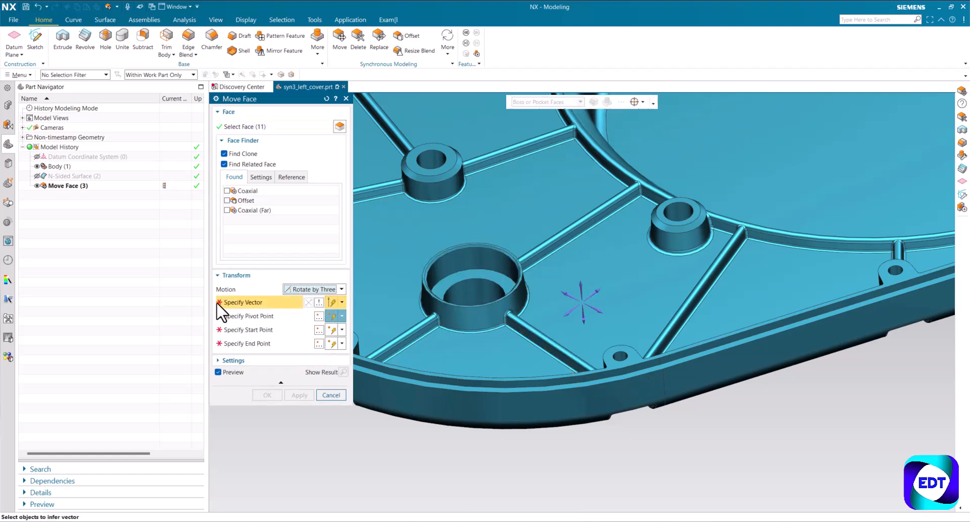
{"action": "left_click", "coordinate": [582, 314]}
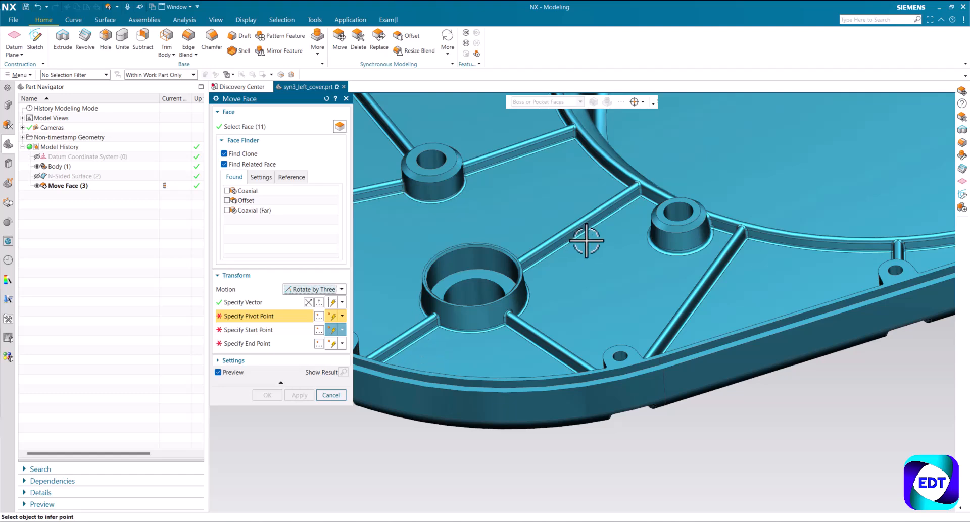
{"action": "scroll", "coordinate": [619, 356], "scroll_direction": "up", "scroll_amount": 4}
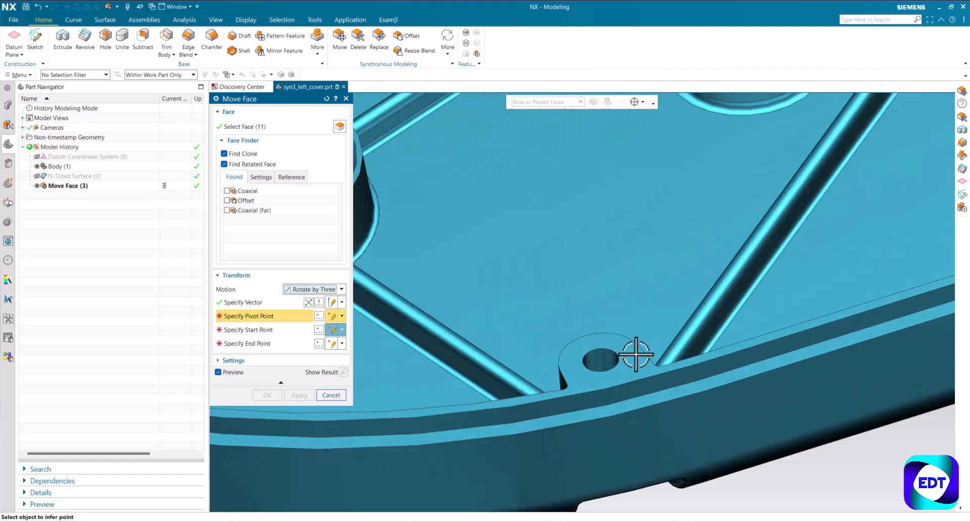
{"action": "left_click", "coordinate": [615, 360]}
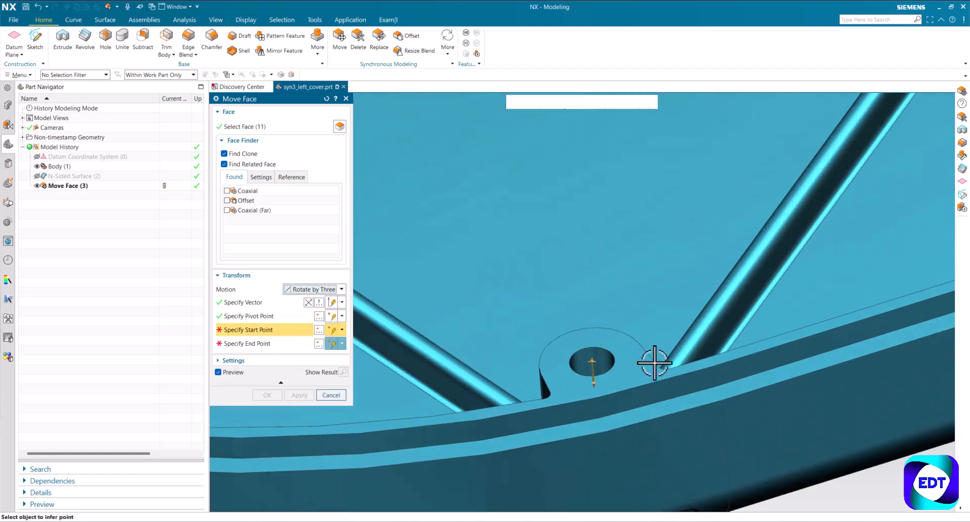
- Rotate the selected faces from the large boss's top edge centre toward the neighbouring small boss's hole centre, apply the move and leave Move Face
{"action": "scroll", "coordinate": [652, 362], "scroll_direction": "down", "scroll_amount": 4}
{"action": "scroll", "coordinate": [526, 284], "scroll_direction": "up", "scroll_amount": 6}
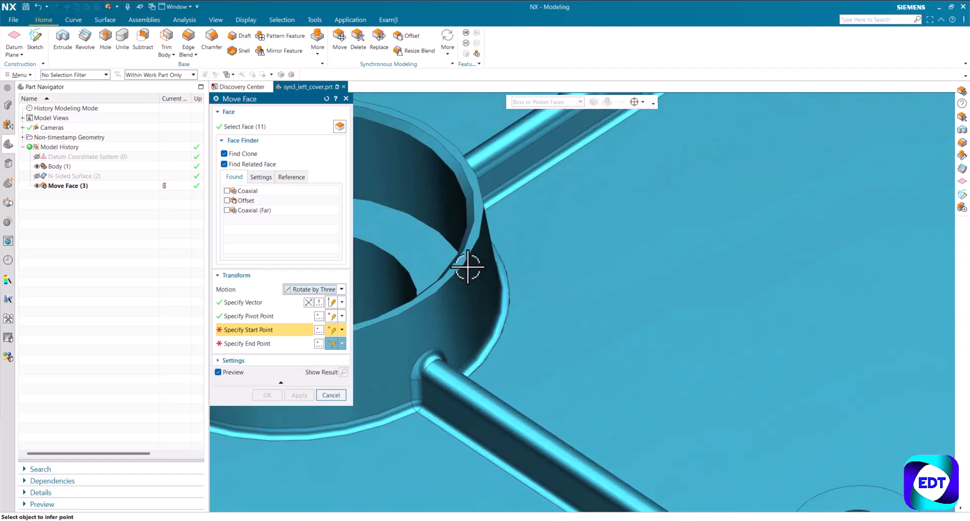
{"action": "left_click", "coordinate": [465, 265]}
{"action": "scroll", "coordinate": [501, 286], "scroll_direction": "down", "scroll_amount": 5}
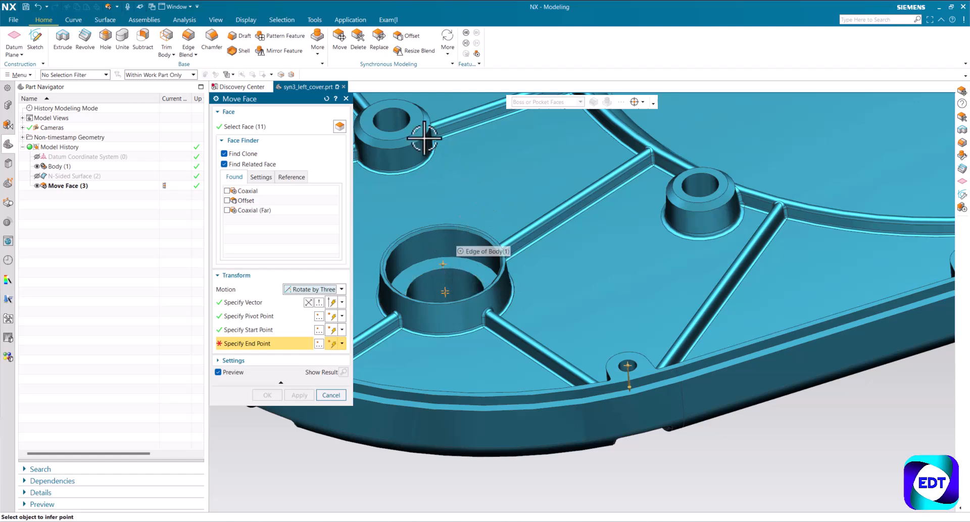
{"action": "left_click", "coordinate": [467, 171]}
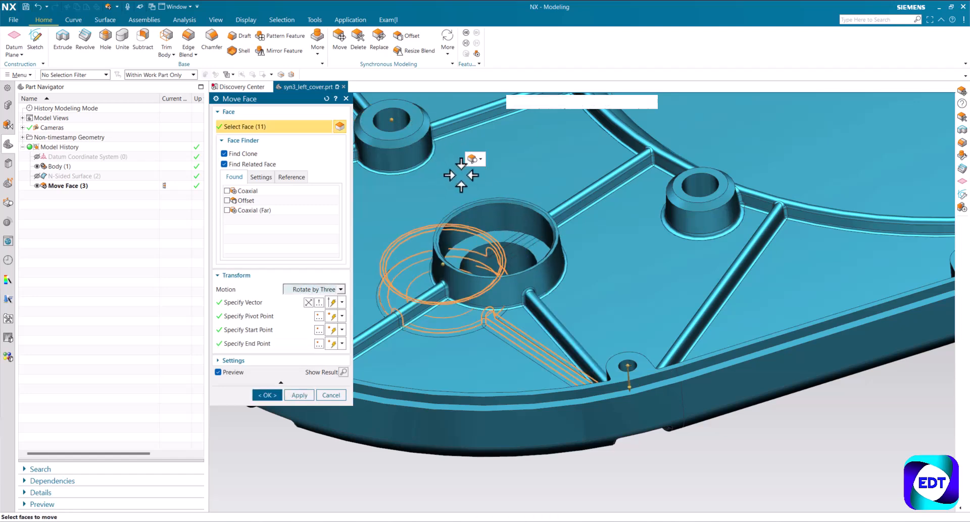
{"action": "scroll", "coordinate": [536, 232], "scroll_direction": "down", "scroll_amount": 3}
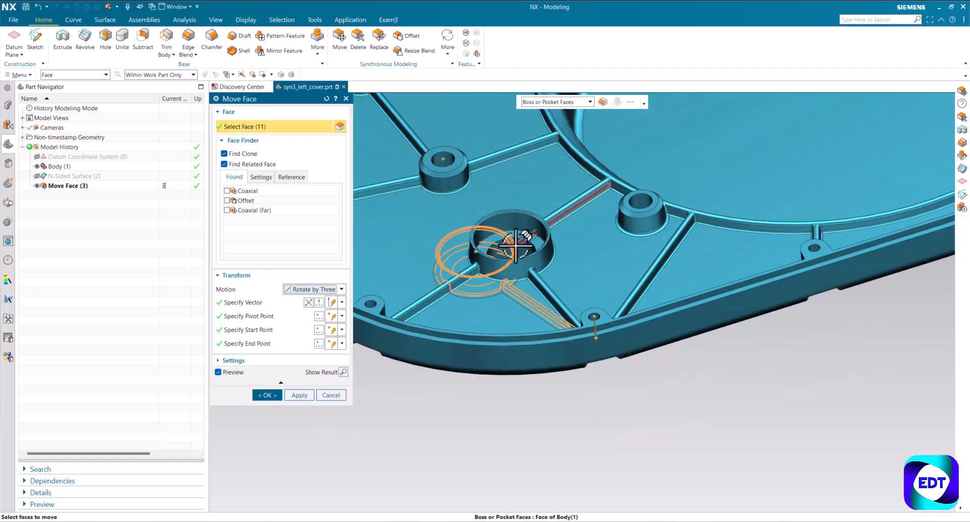
{"action": "left_click", "coordinate": [307, 395]}
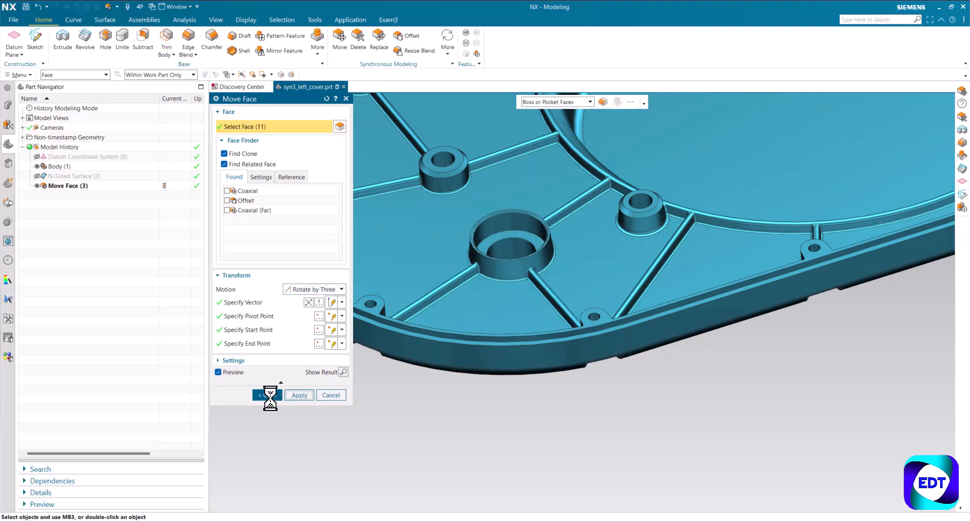
{"action": "left_click", "coordinate": [333, 396]}
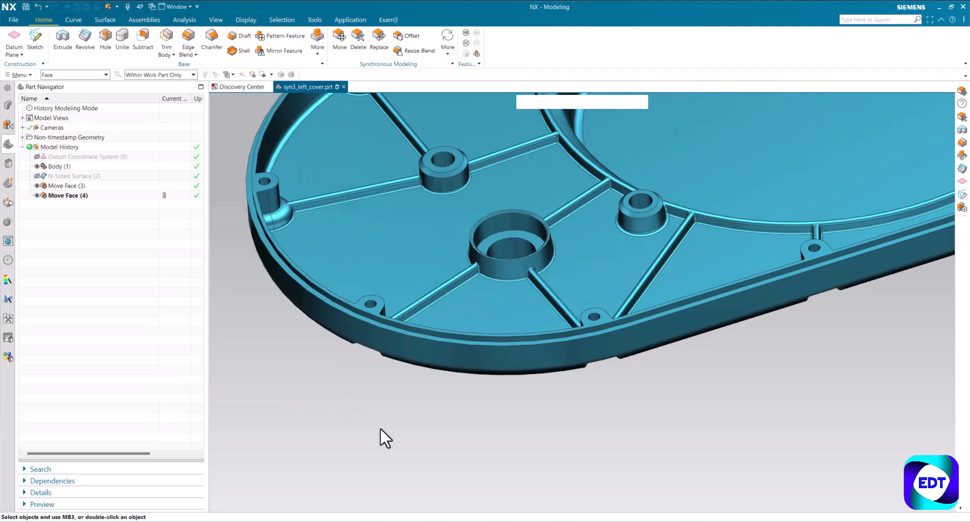
{"action": "scroll", "coordinate": [403, 420], "scroll_direction": "down", "scroll_amount": 3}
{"action": "scroll", "coordinate": [455, 390], "scroll_direction": "down", "scroll_amount": 5}
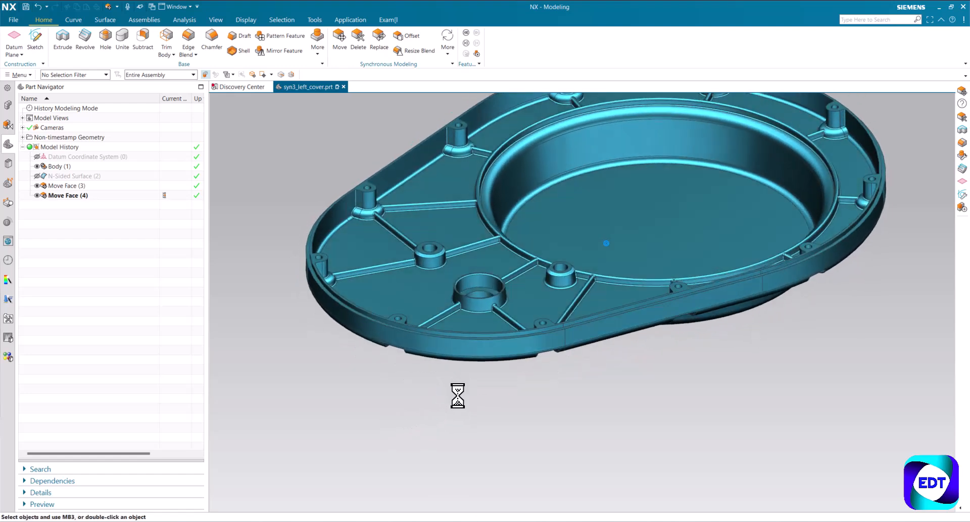
{"action": "scroll", "coordinate": [485, 334], "scroll_direction": "up", "scroll_amount": 5}
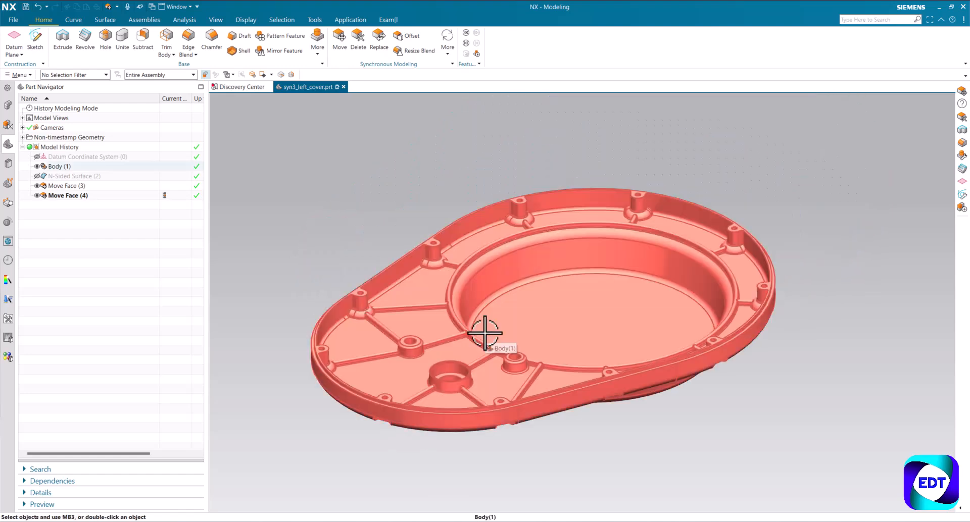